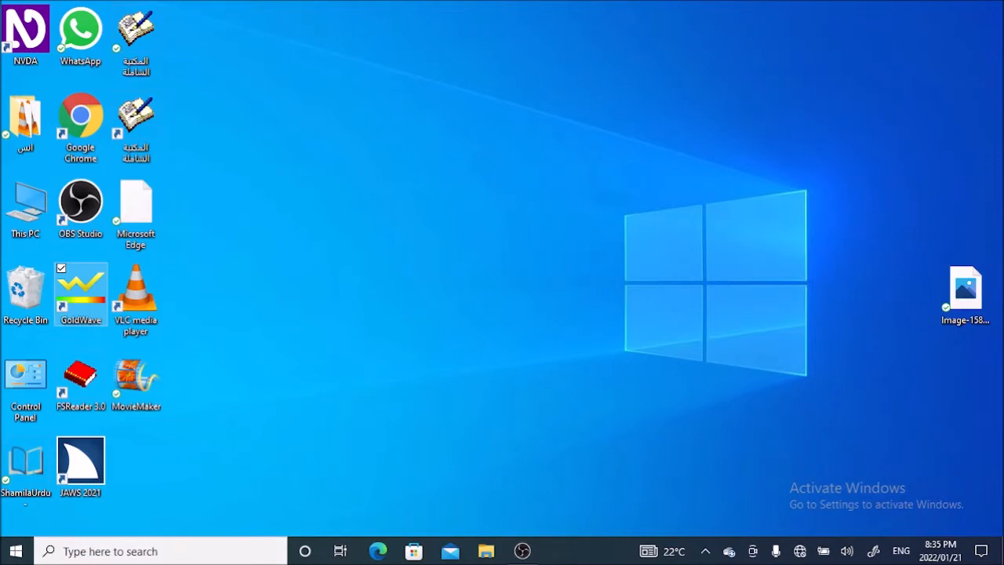
# - Launch GoldWave and open the sound file a01 from the D: drive
pyautogui.press('Return')
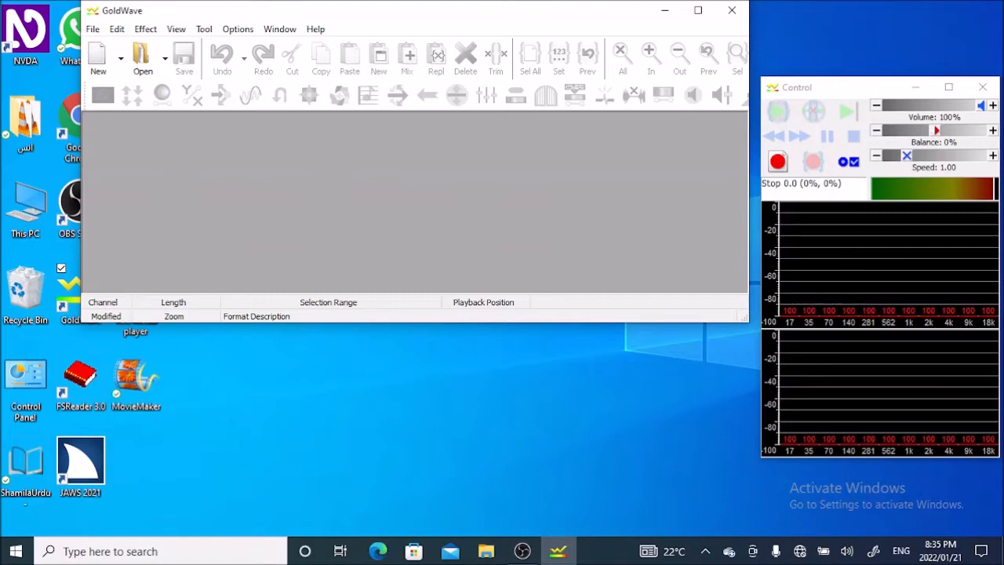
pyautogui.press('alt')
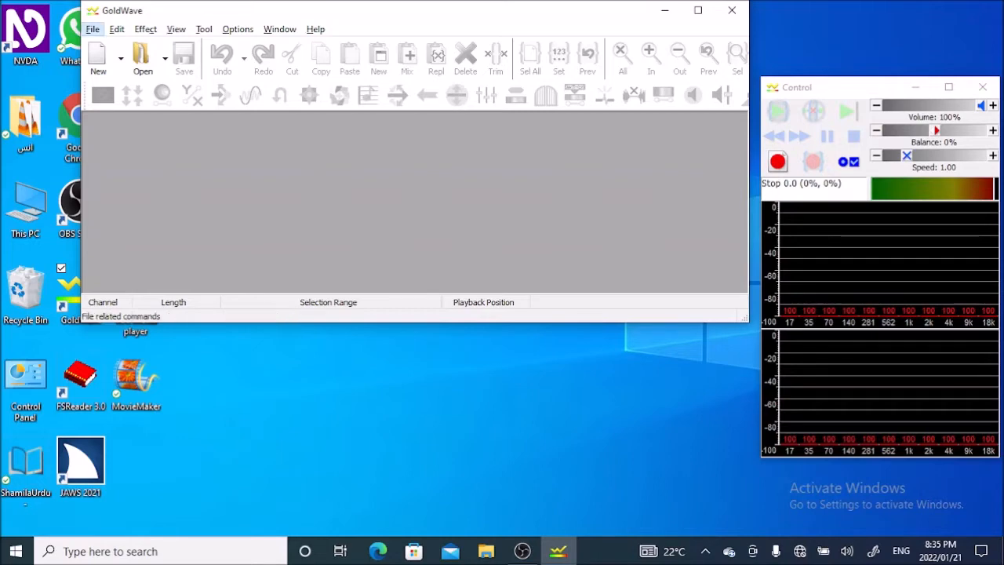
pyautogui.press('Down')
pyautogui.press('Down')
pyautogui.press('Return')
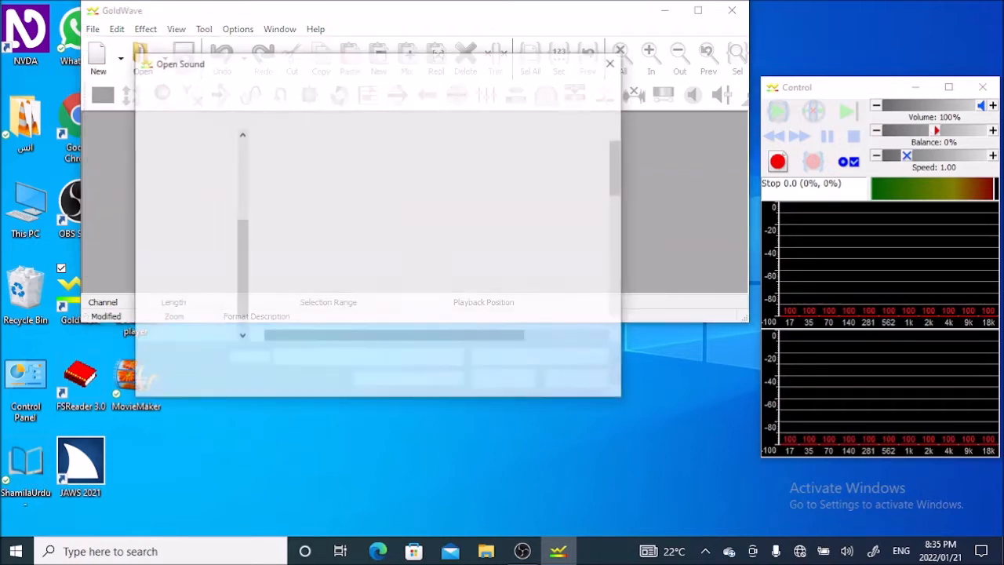
pyautogui.hotkey('shift', 'Tab')
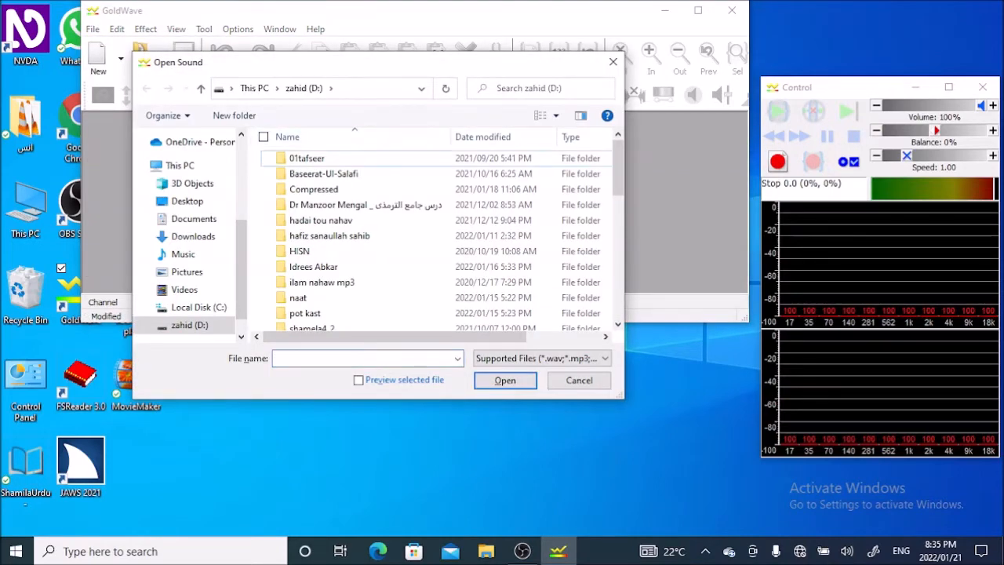
pyautogui.press('a')
pyautogui.press('Down')
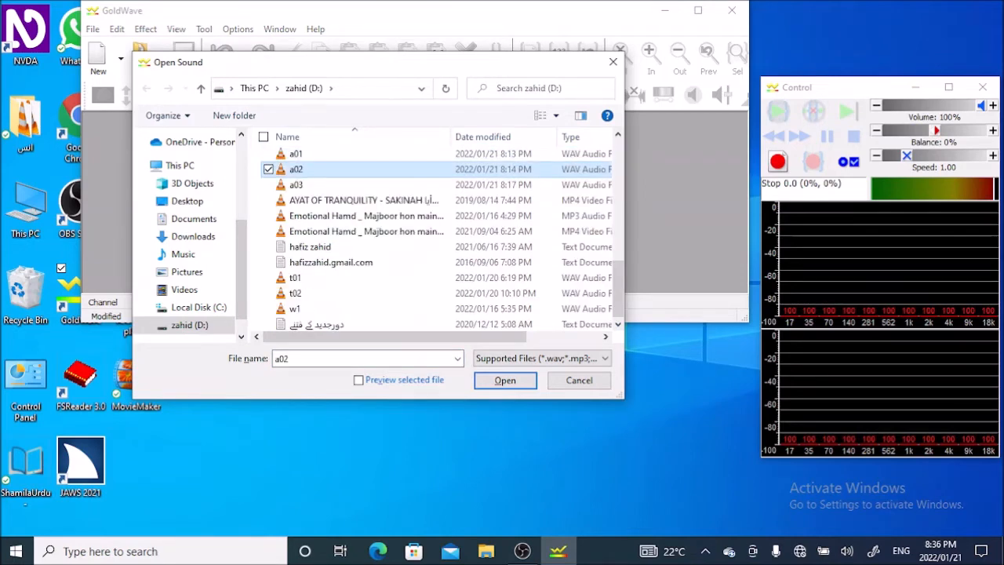
pyautogui.press('Up')
pyautogui.press('Return')
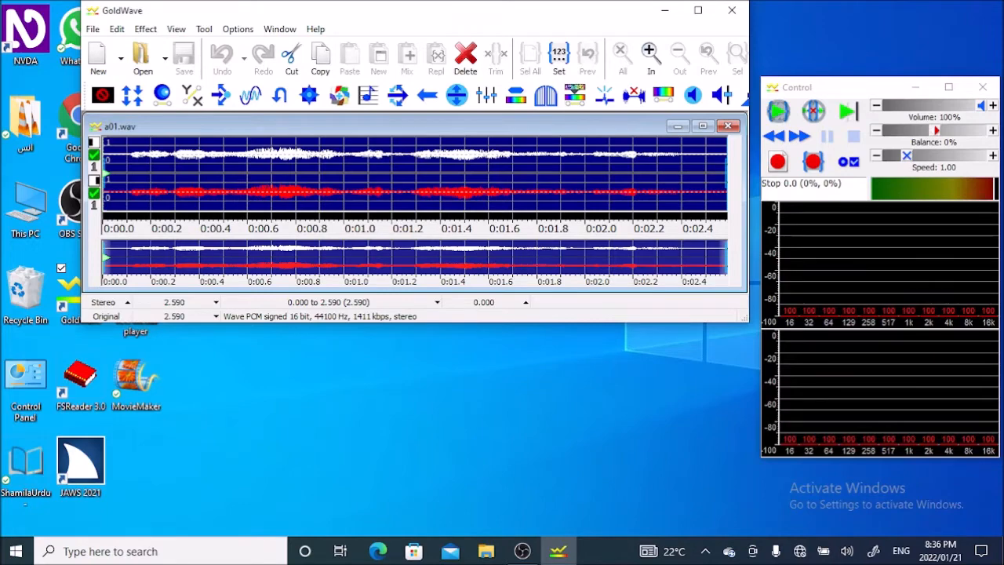
# - Open the sound file a02 from the D: drive alongside a01.wav
pyautogui.press('alt')
pyautogui.press('f')
pyautogui.press('Down')
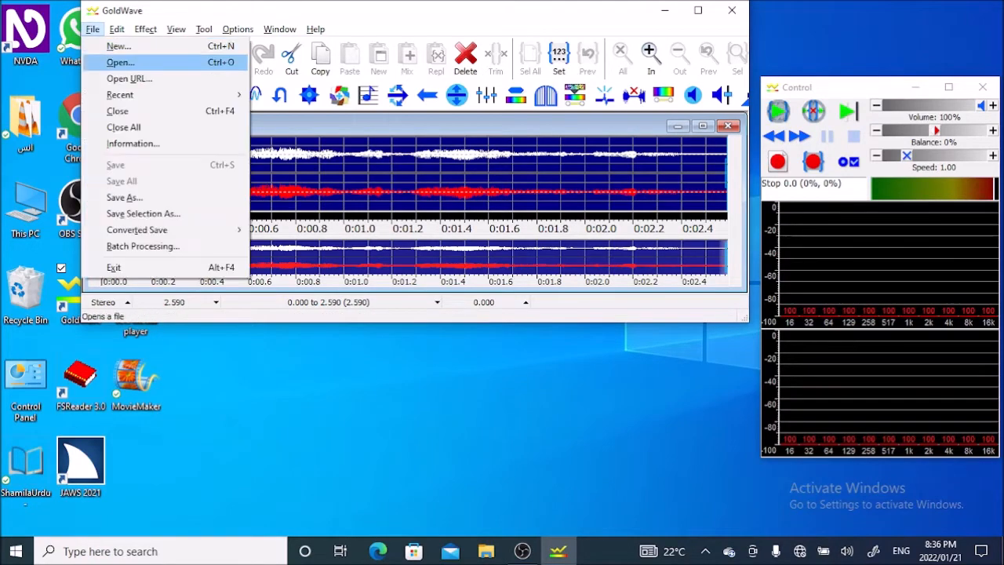
pyautogui.press('Return')
pyautogui.hotkey('shift', 'Tab')
pyautogui.hotkey('shift', 'Tab')
pyautogui.press('a')
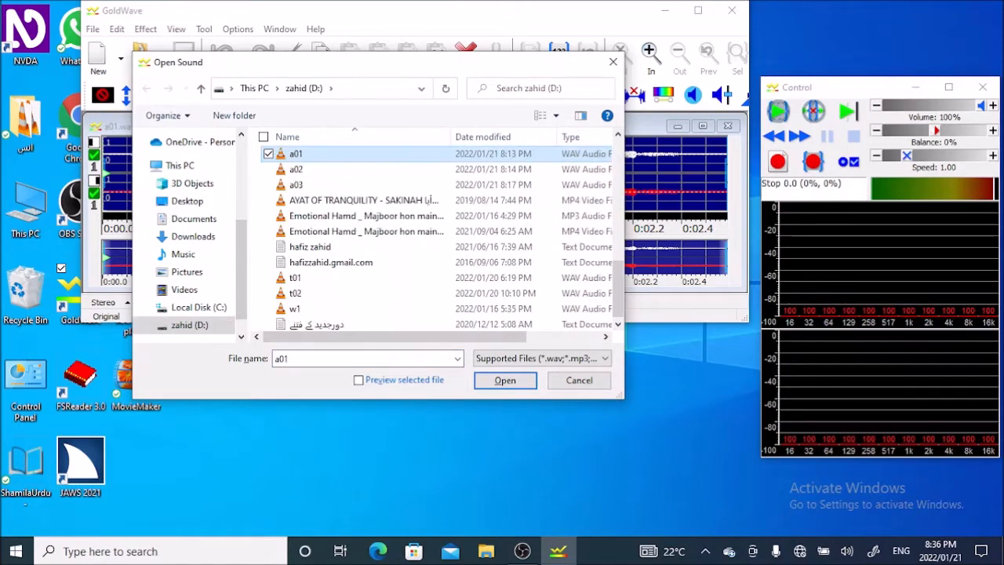
pyautogui.press('Down')
pyautogui.press('Return')
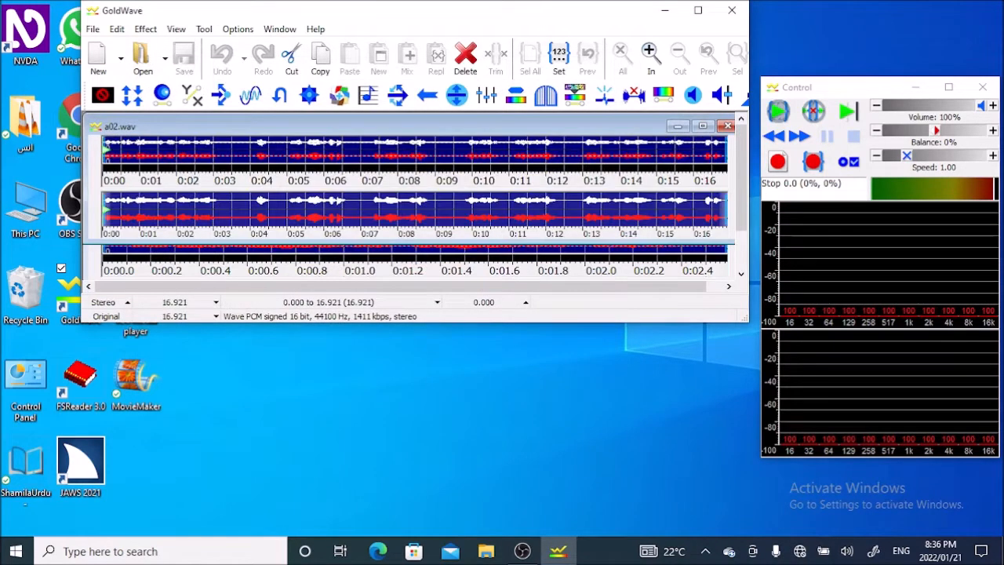
# - Open the sound file a03 from the D: drive as the third sound
pyautogui.press('alt')
pyautogui.press('Down')
pyautogui.press('Down')
pyautogui.press('Return')
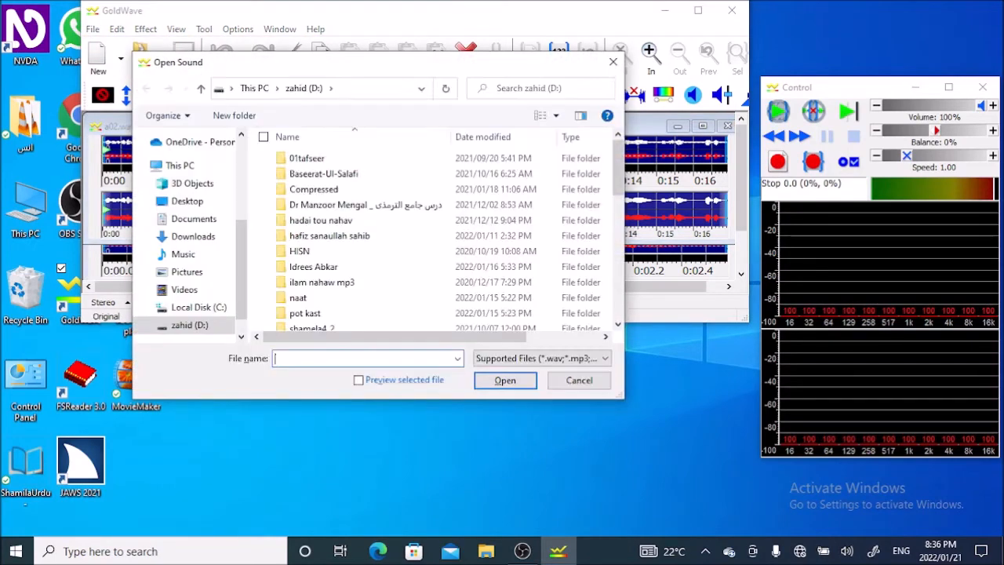
pyautogui.hotkey('shift', 'Tab')
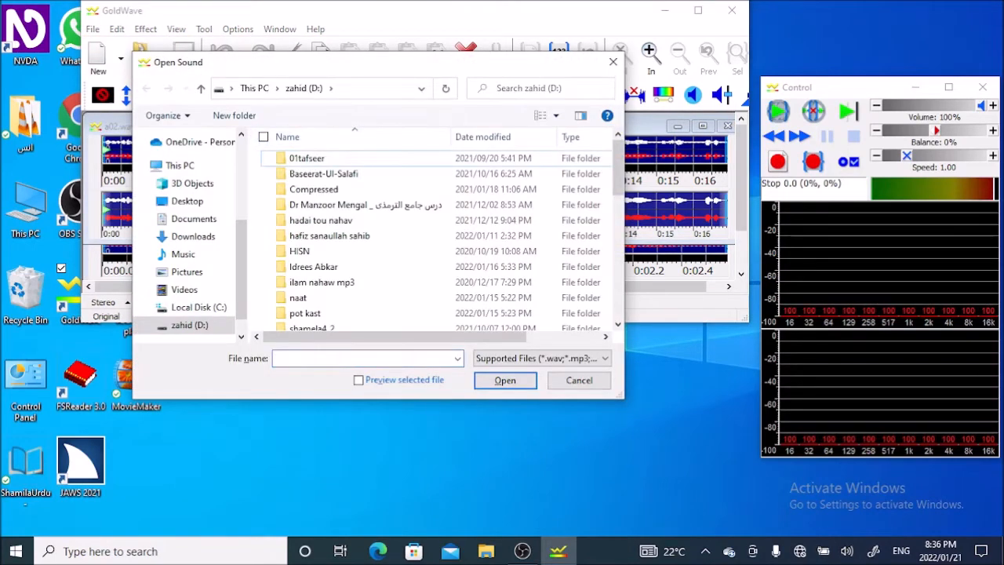
pyautogui.press('a')
pyautogui.press('Down')
pyautogui.press('Down')
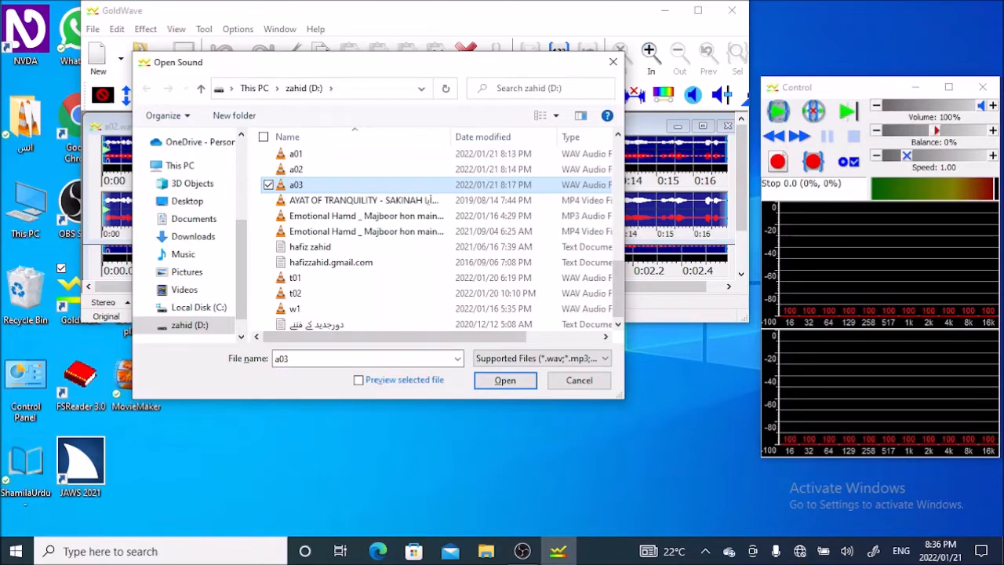
pyautogui.press('Return')
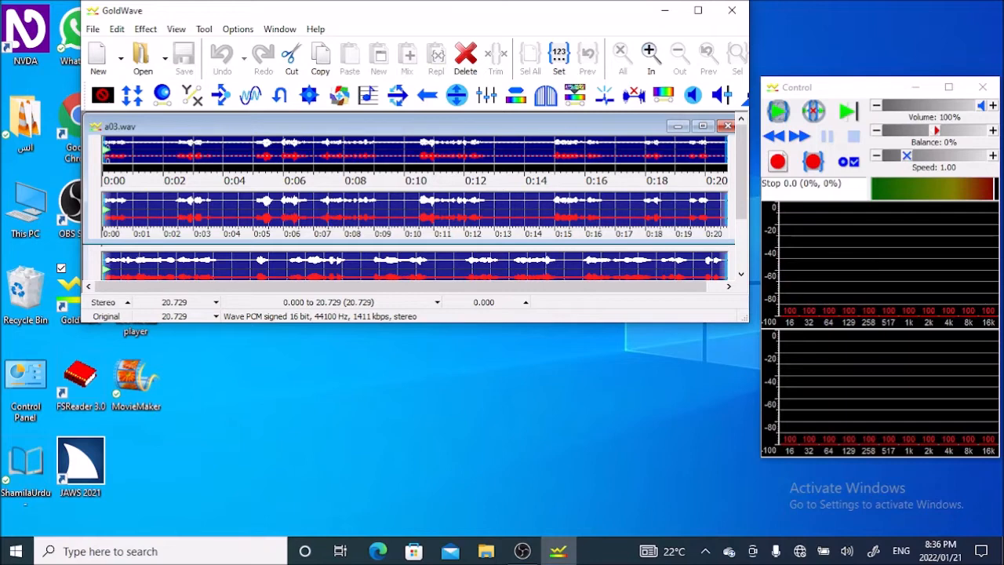
# - Switch to a01.wav, play it through and copy the whole sound
pyautogui.hotkey('ctrl', 'Tab')
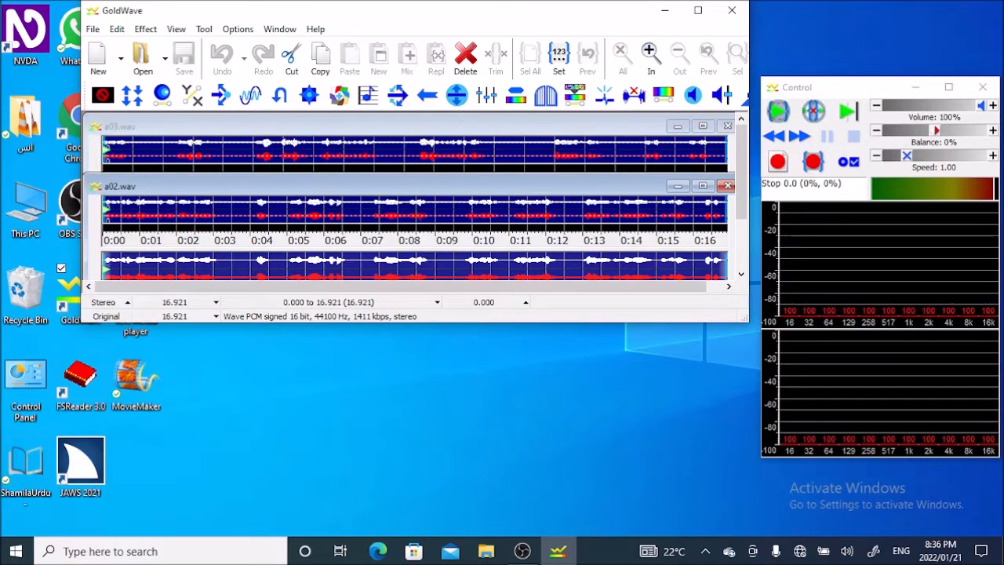
pyautogui.hotkey('ctrl', 'Tab')
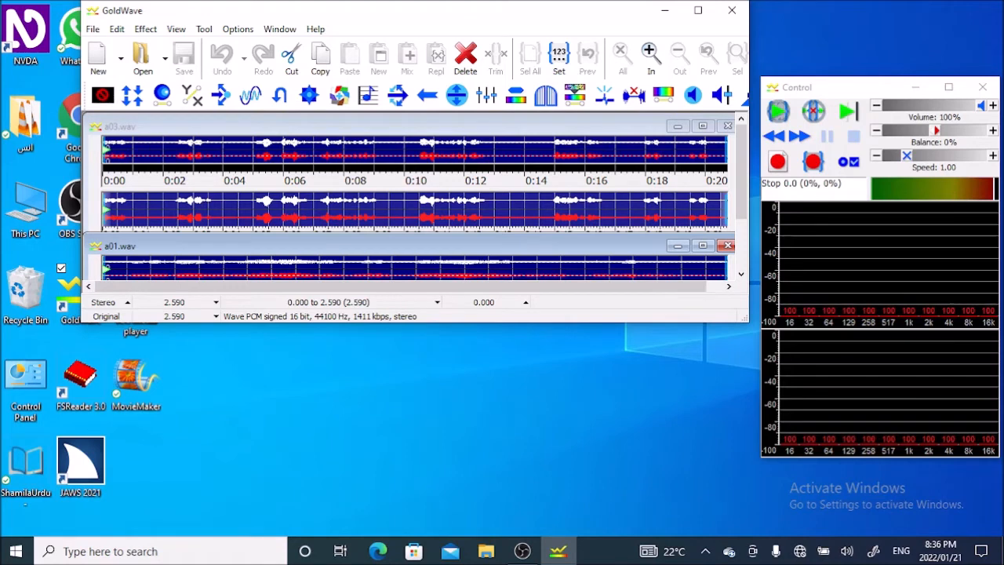
pyautogui.press('space')
pyautogui.hotkey('ctrl', 'c')
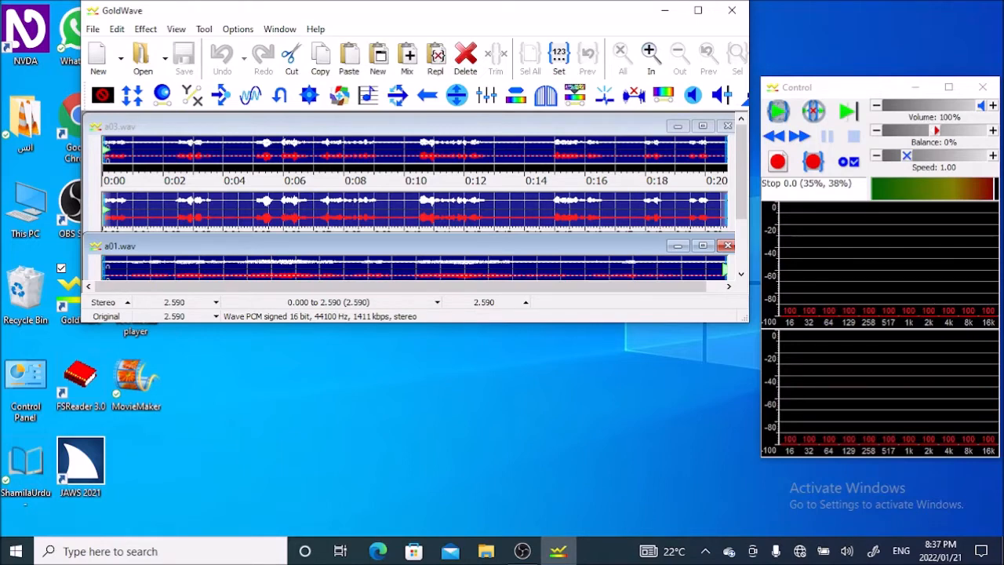
# - In a02.wav, find the spot by playback, mark the range from 3.311 to 3.881 seconds and delete it
pyautogui.hotkey('ctrl', 'Tab')
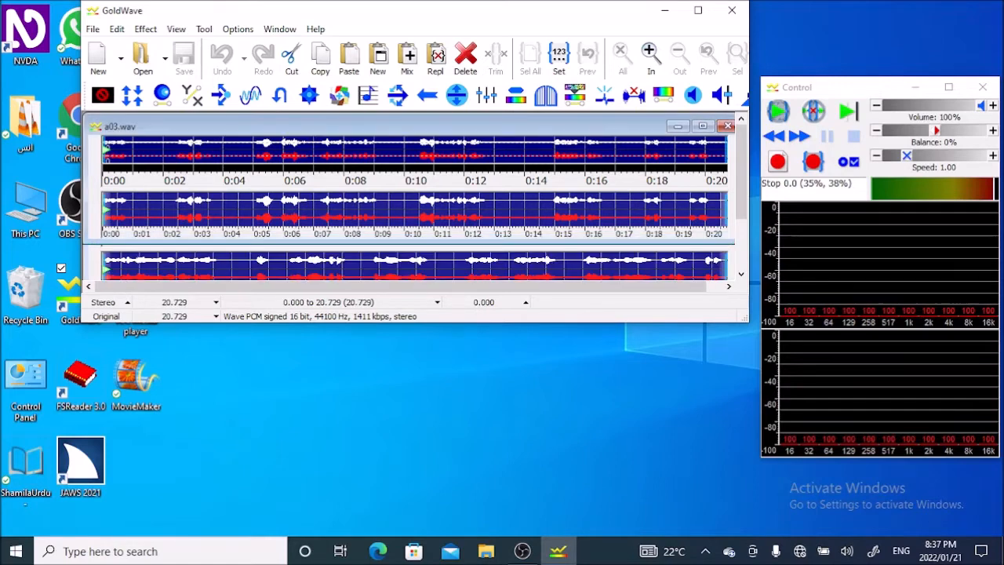
pyautogui.hotkey('ctrl', 'Tab')
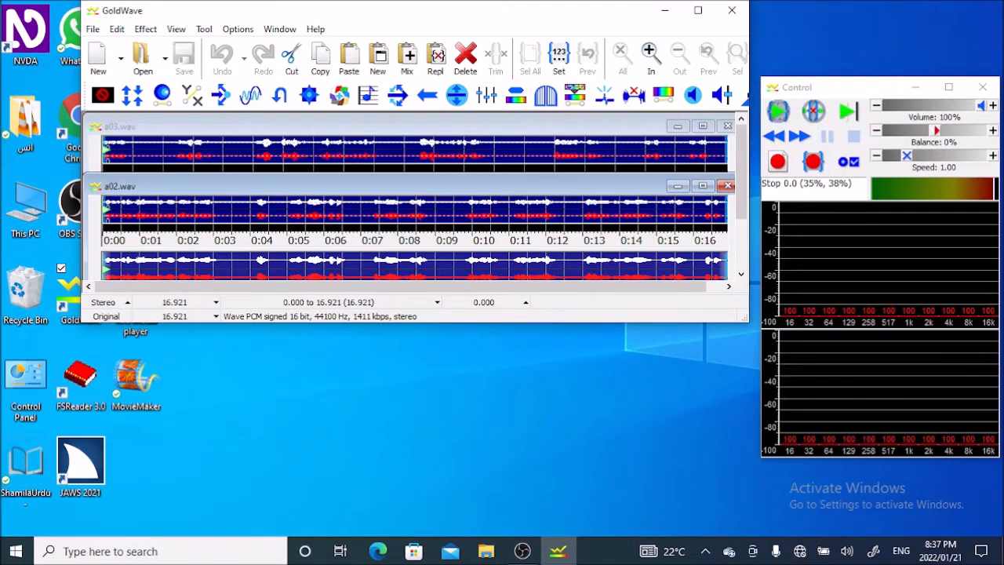
pyautogui.press('space')
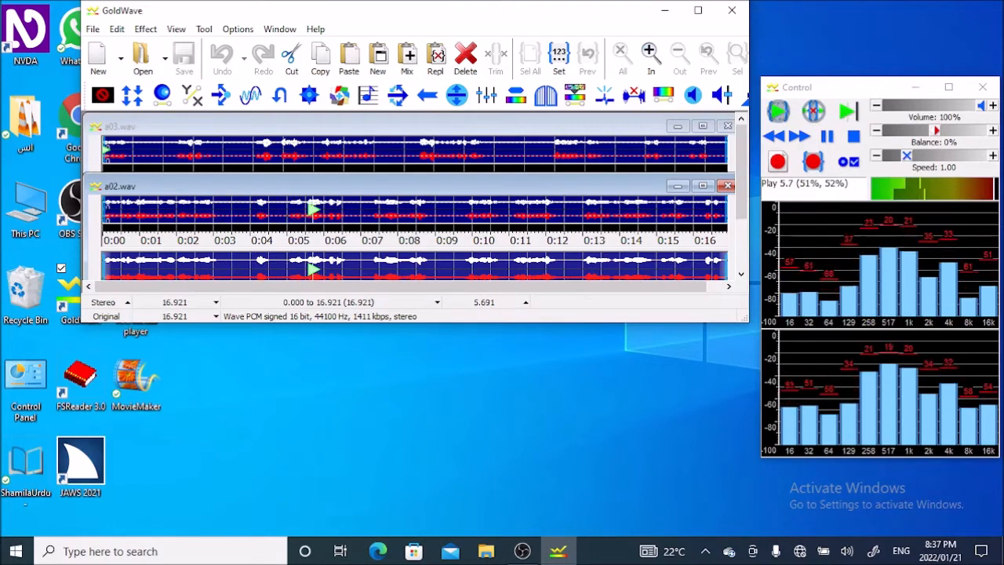
pyautogui.press('space')
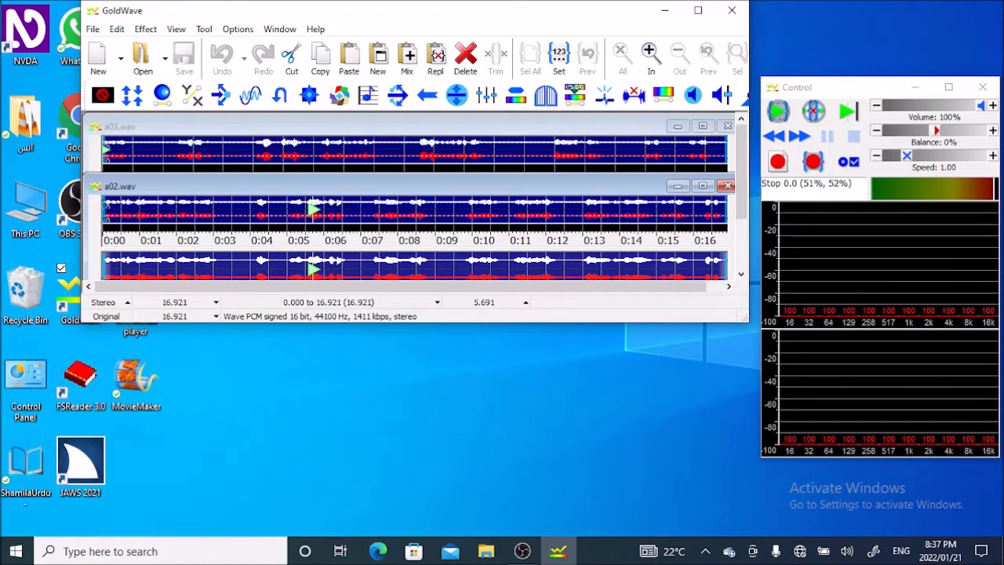
pyautogui.press('space')
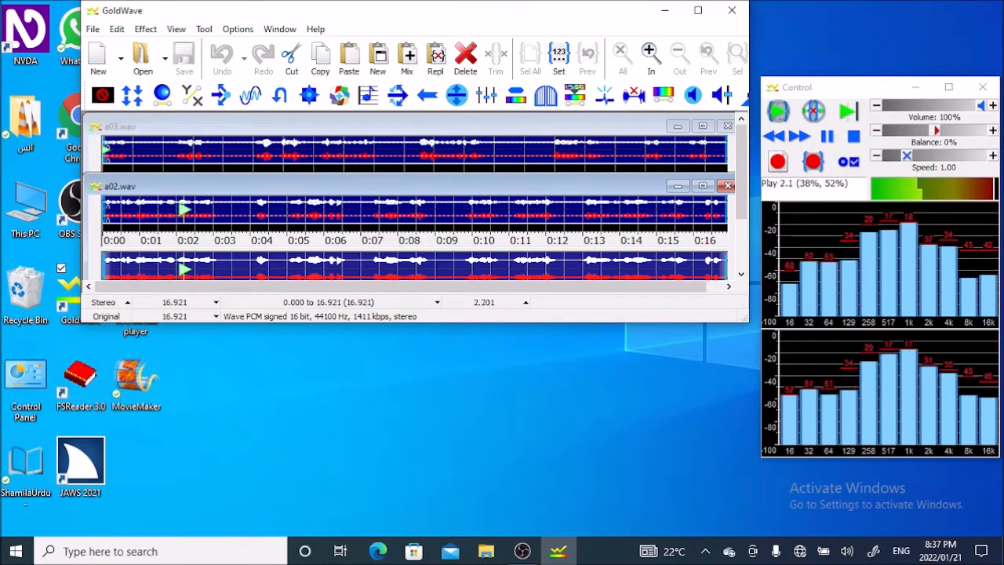
pyautogui.press('space')
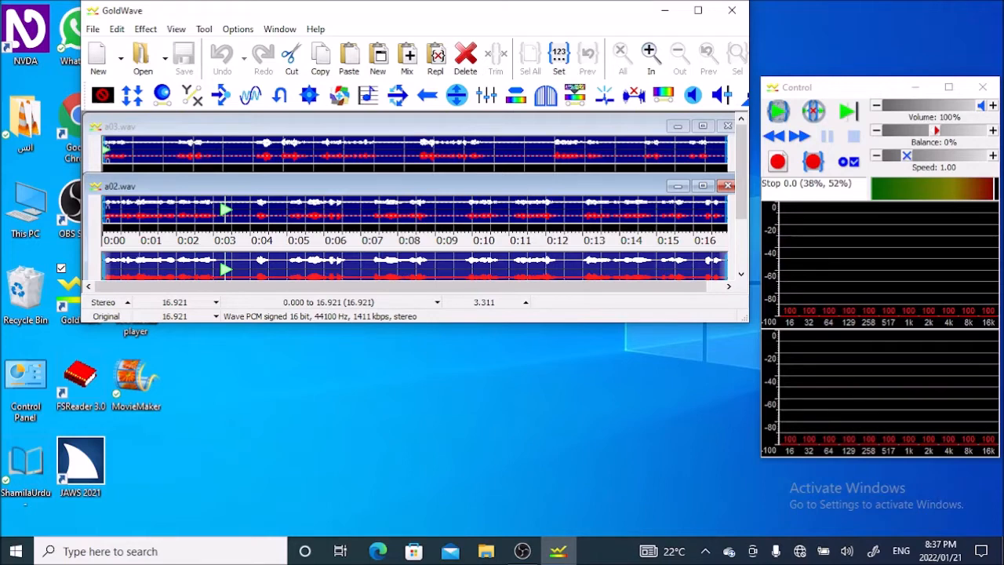
pyautogui.press('[')
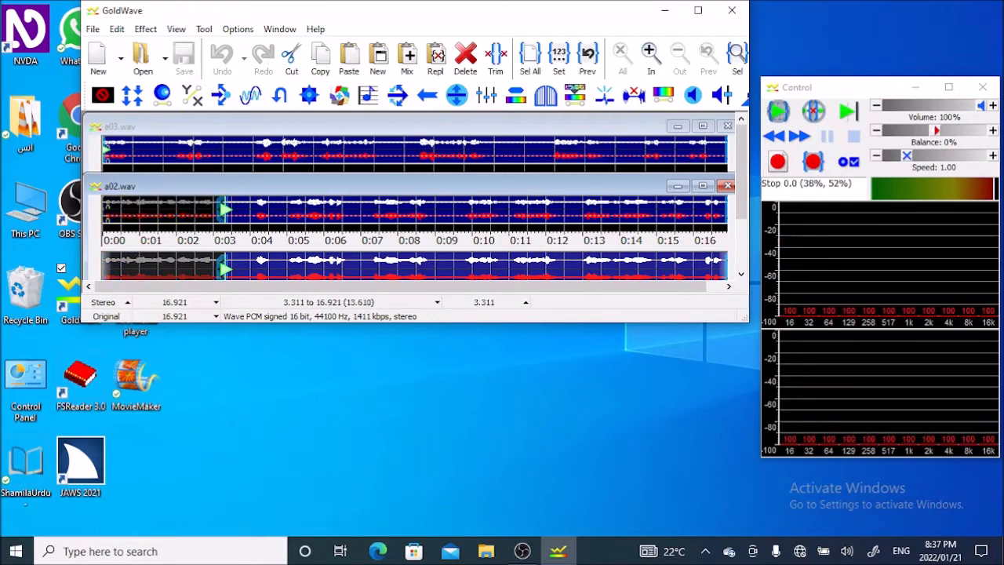
pyautogui.press('space')
pyautogui.press('space')
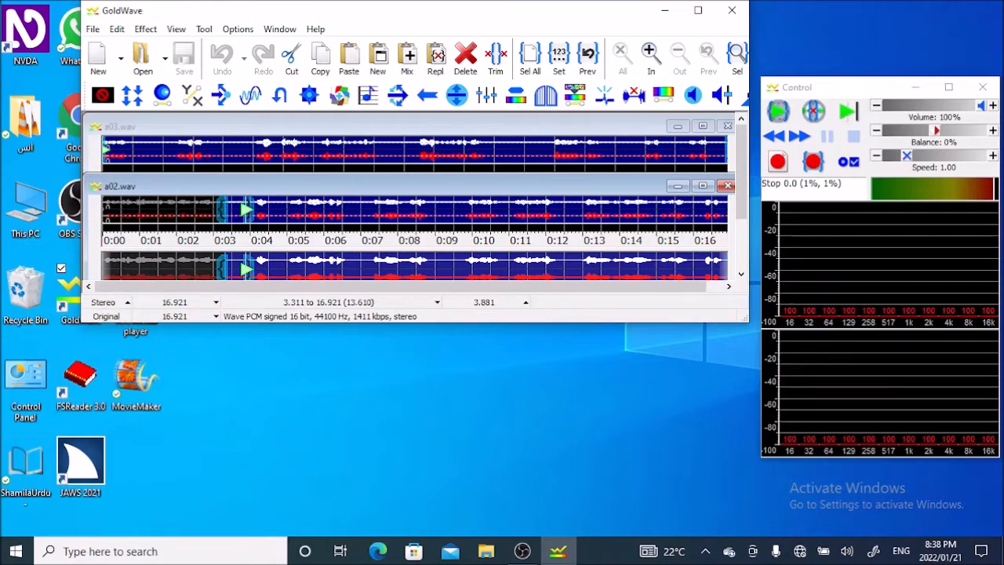
pyautogui.press(']')
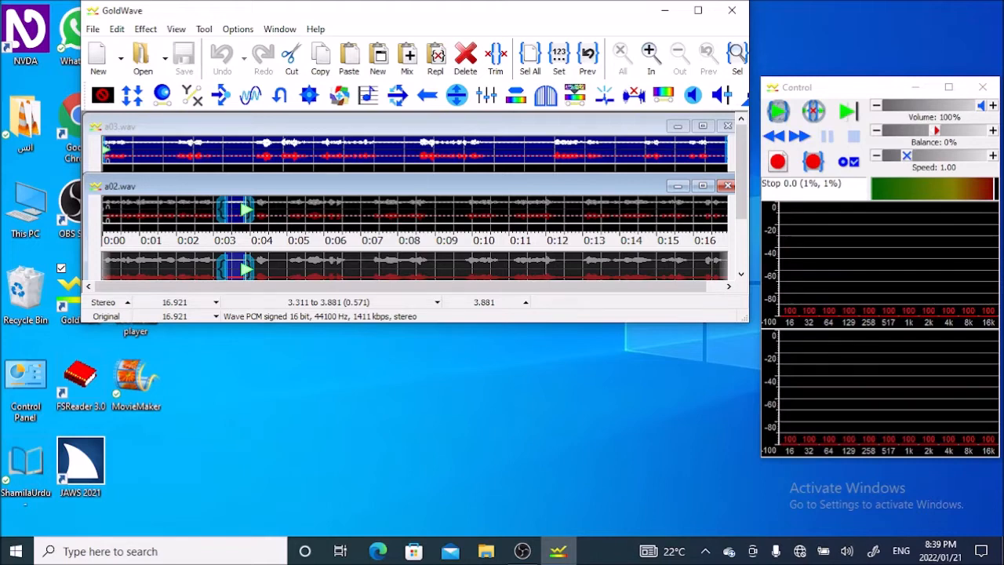
pyautogui.press('space')
pyautogui.press('Delete')
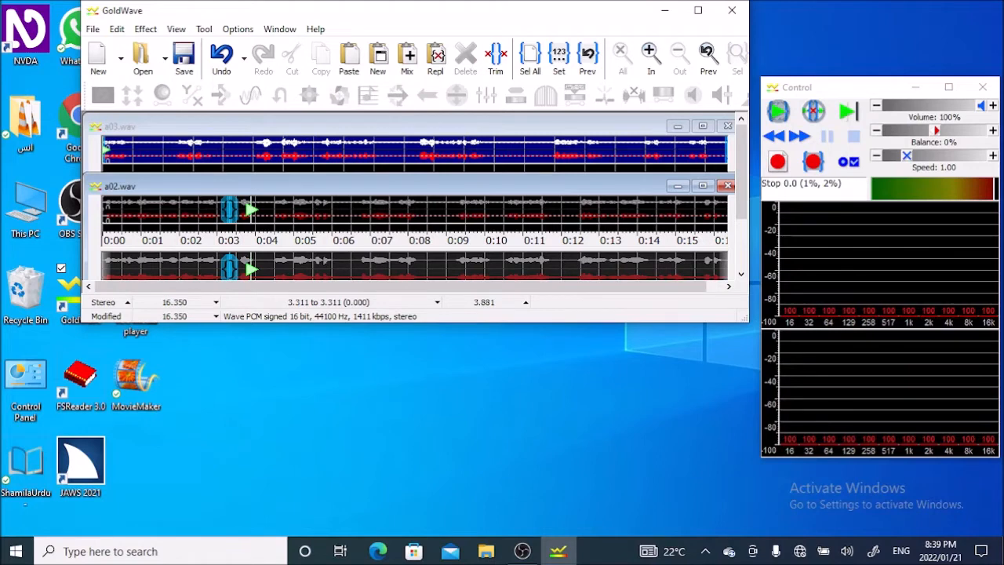
# - Paste the copied a01 audio into a02.wav at 3.311 seconds and play the inserted part
pyautogui.hotkey('ctrl', 'v')
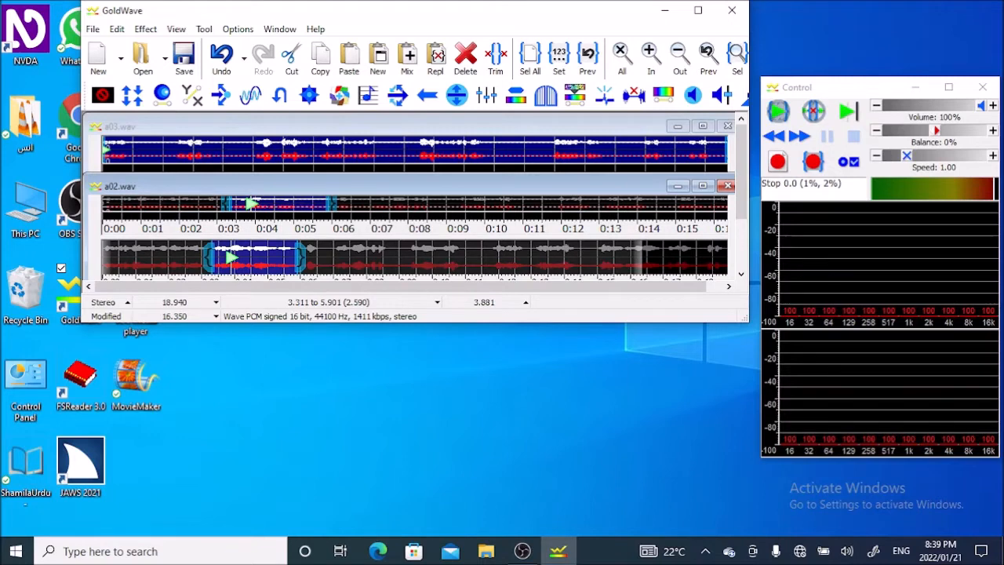
pyautogui.press('space')
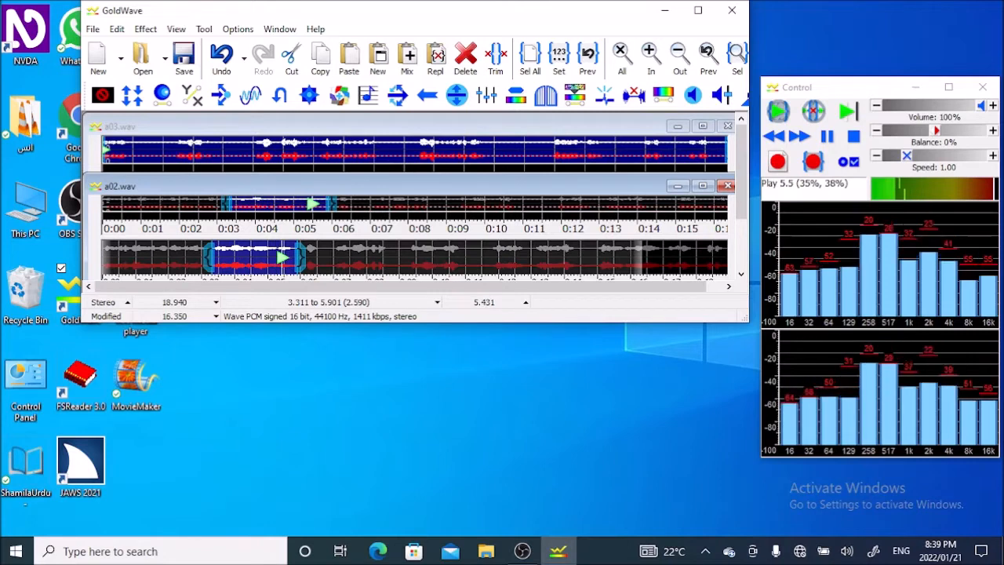
pyautogui.press('space')
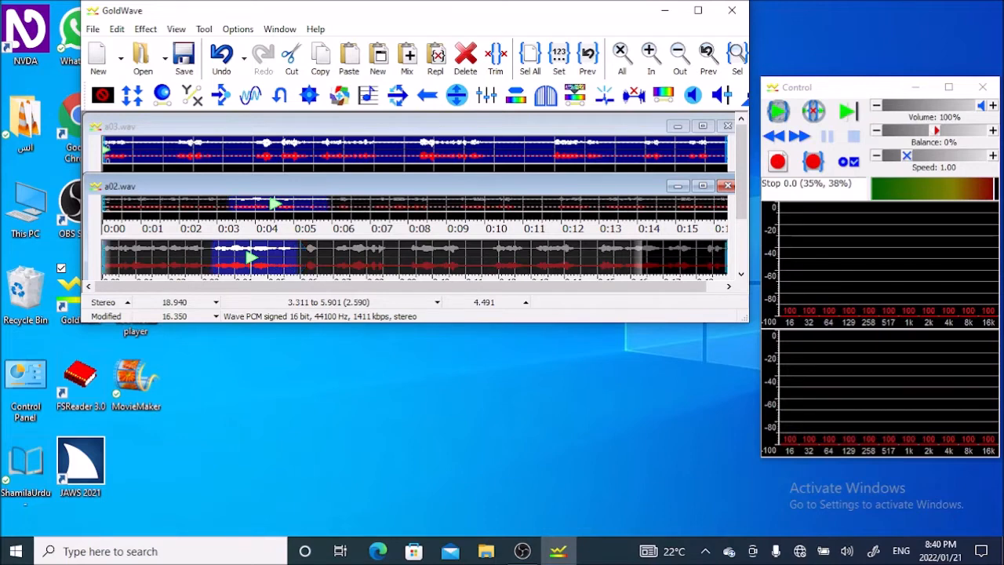
# - Select all of a02.wav, play it to 7.041 seconds and set both selection markers at that position
pyautogui.hotkey('ctrl', 'a')
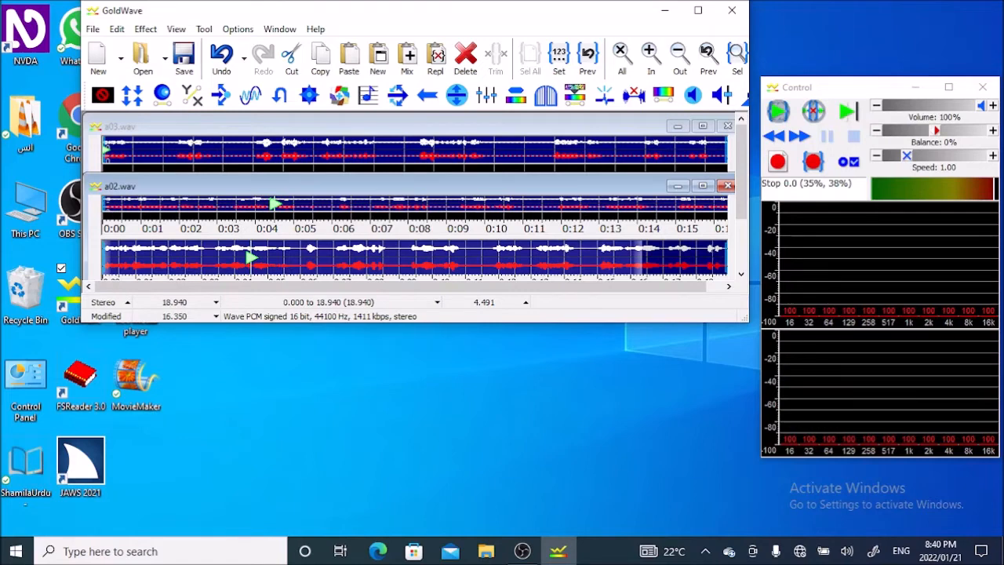
pyautogui.press('space')
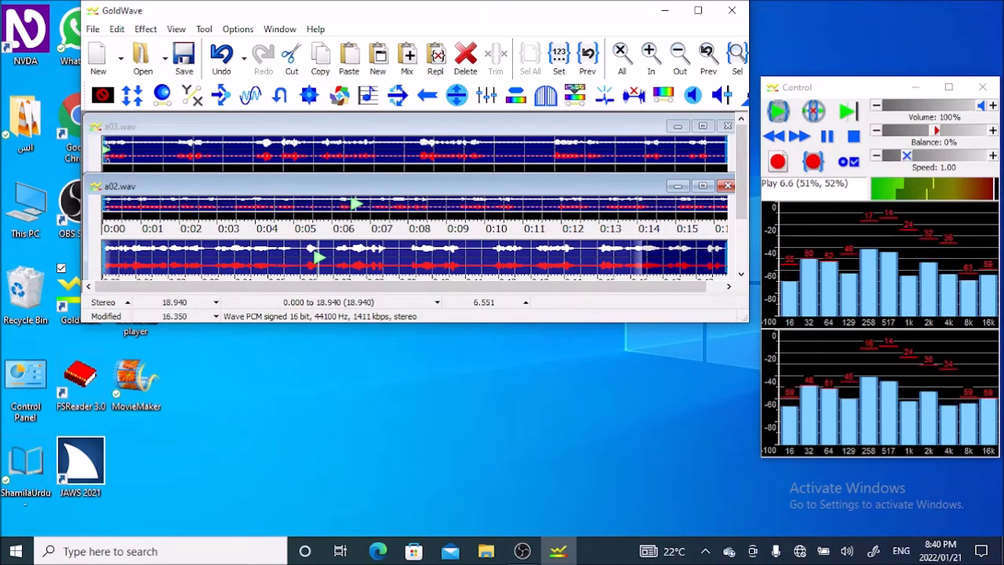
pyautogui.press('space')
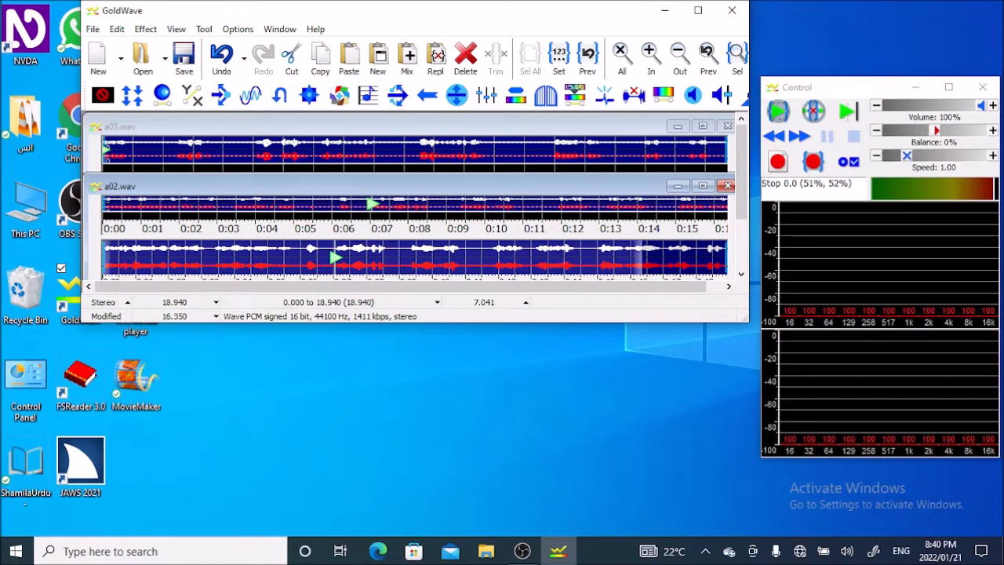
pyautogui.press('[')
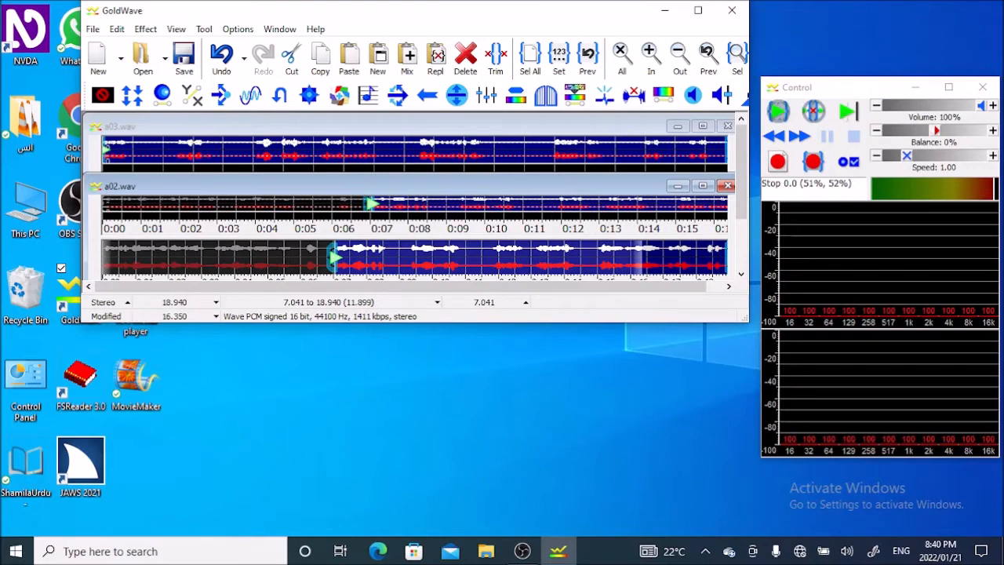
pyautogui.press(']')
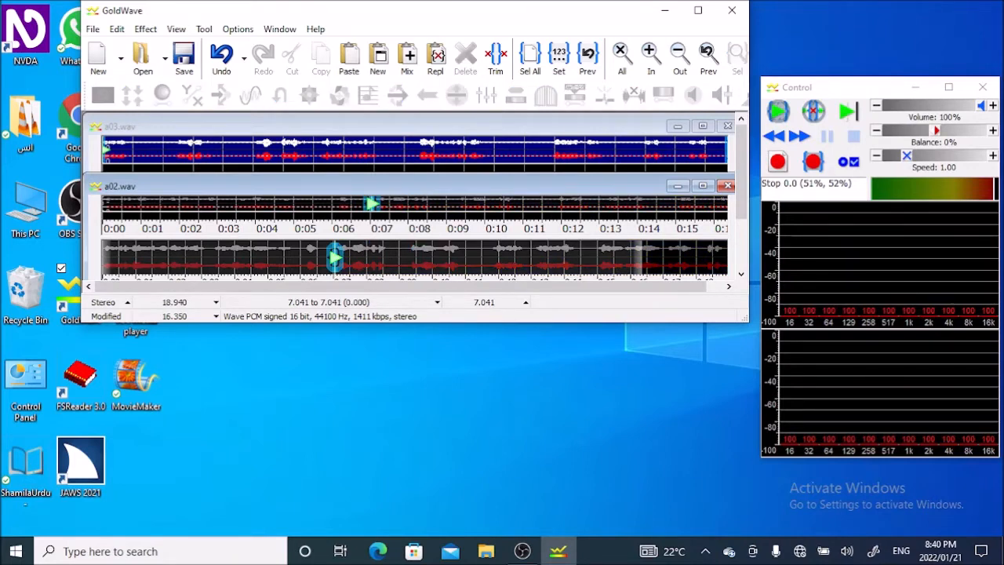
# - Play the start of a03.wav, select and copy 0.000 to 0.831 seconds, and paste it into a02.wav at 7.041 seconds
pyautogui.hotkey('ctrl', 'Tab')
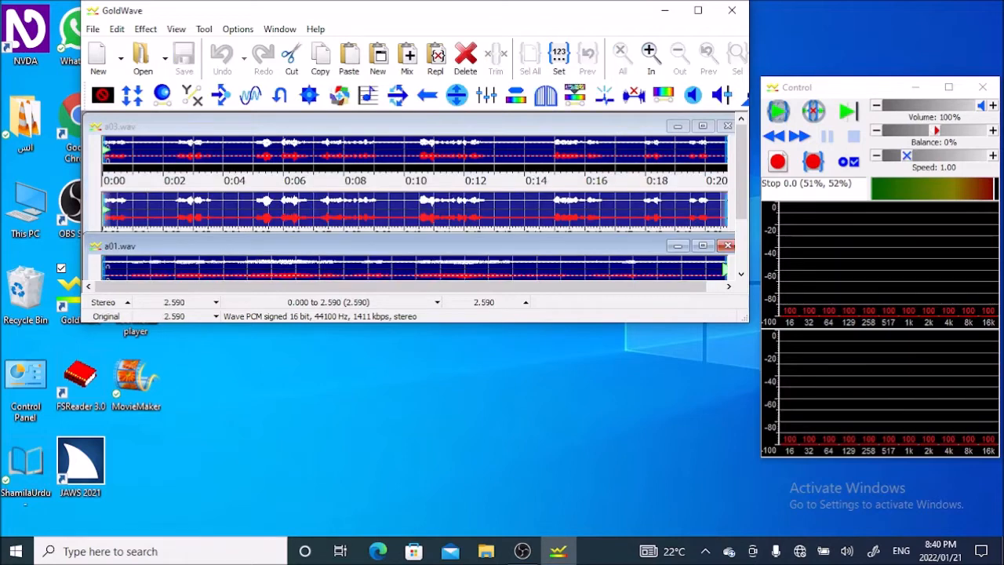
pyautogui.hotkey('ctrl', 'Tab')
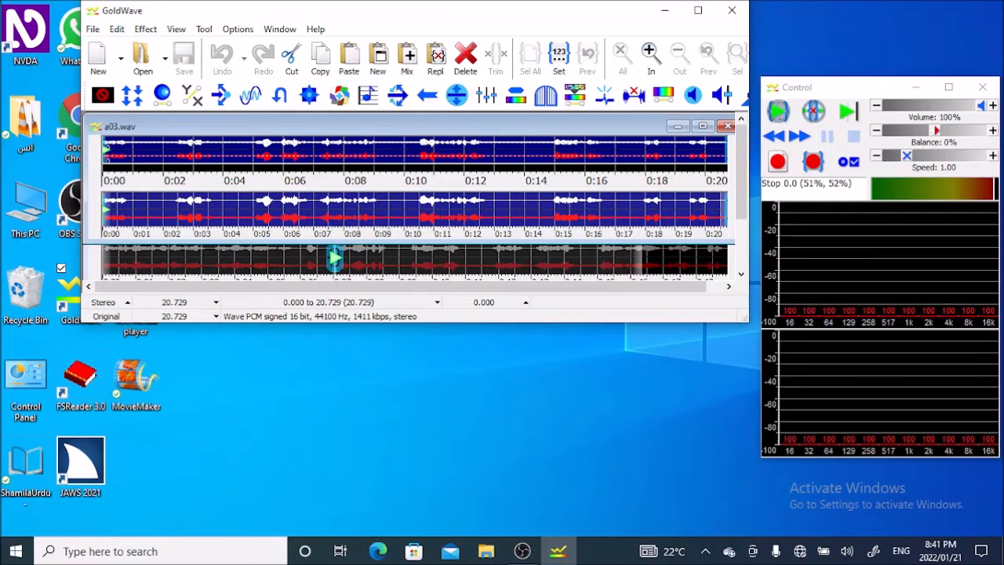
pyautogui.press('space')
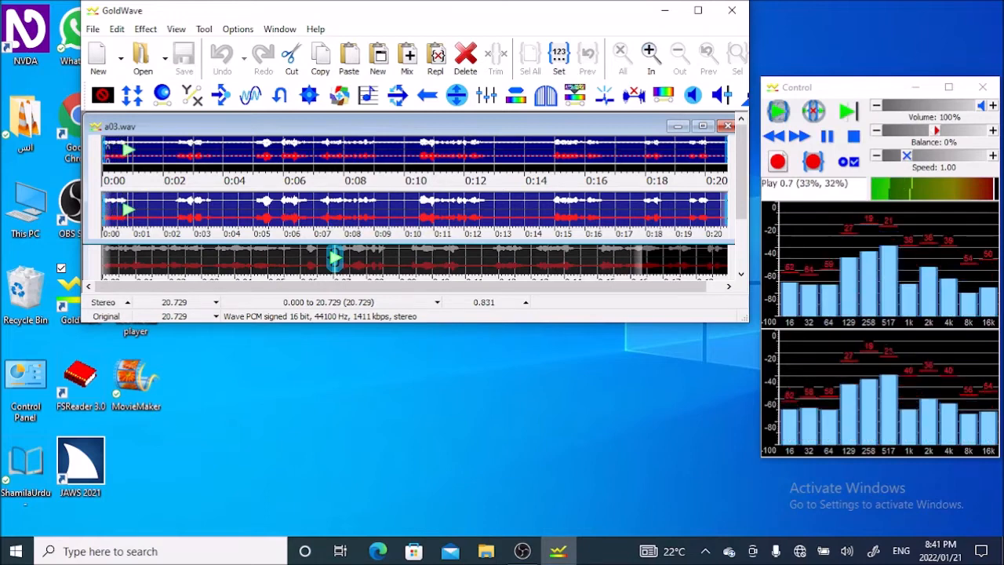
pyautogui.press('space')
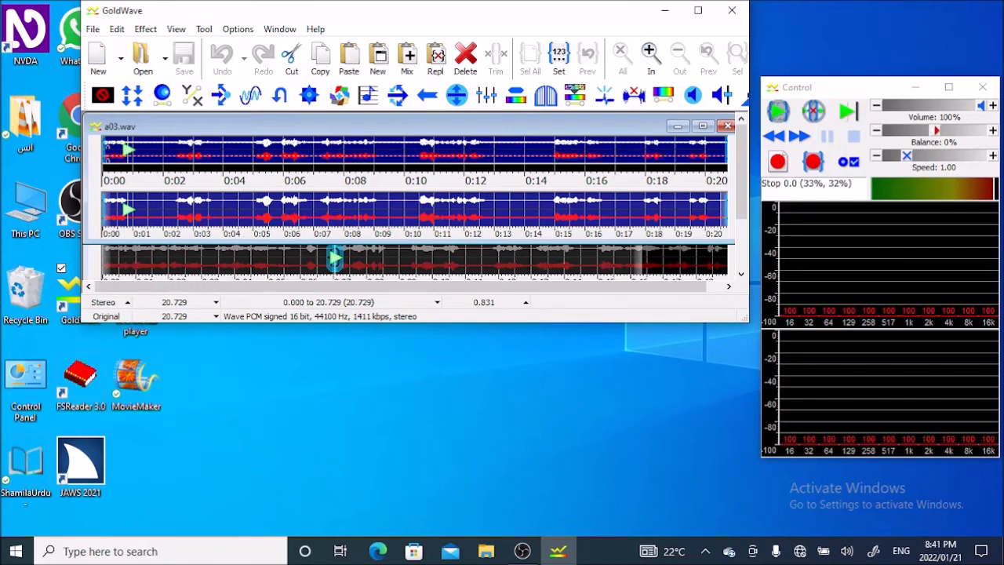
pyautogui.press(']')
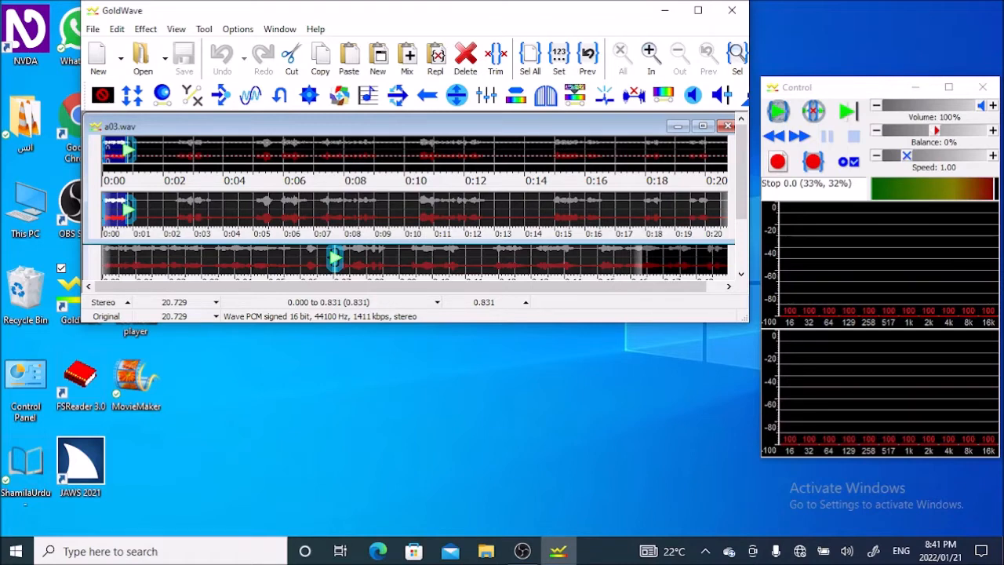
pyautogui.hotkey('ctrl', 'Tab')
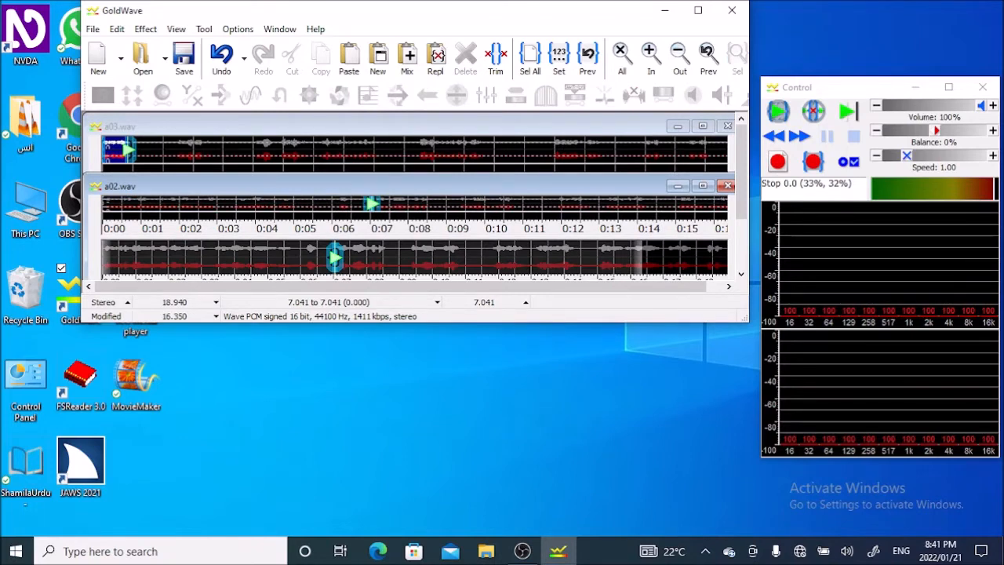
pyautogui.hotkey('ctrl', 'v')
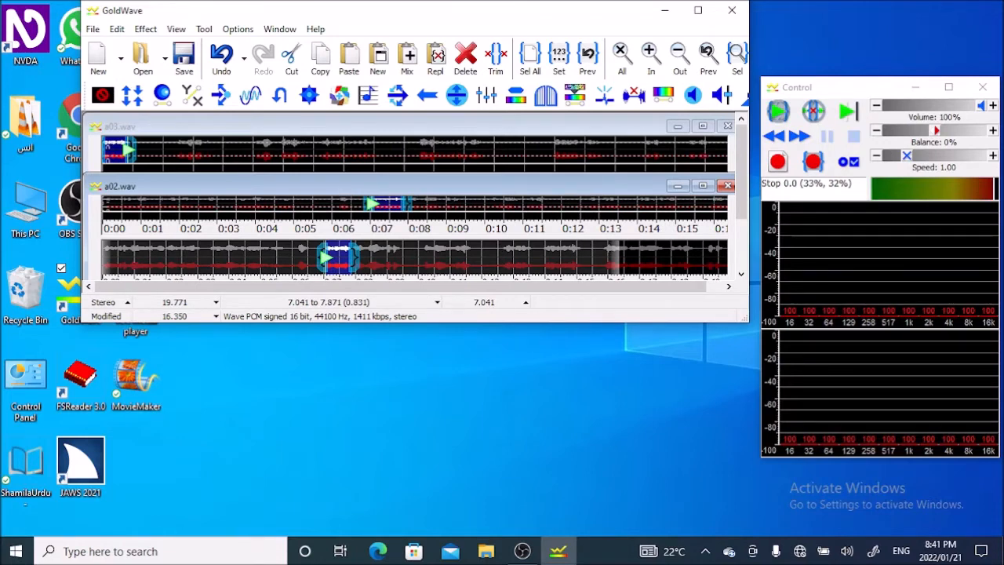
# - Select all of a02.wav, play it to 9.821 seconds and set both selection markers at that position
pyautogui.hotkey('ctrl', 'a')
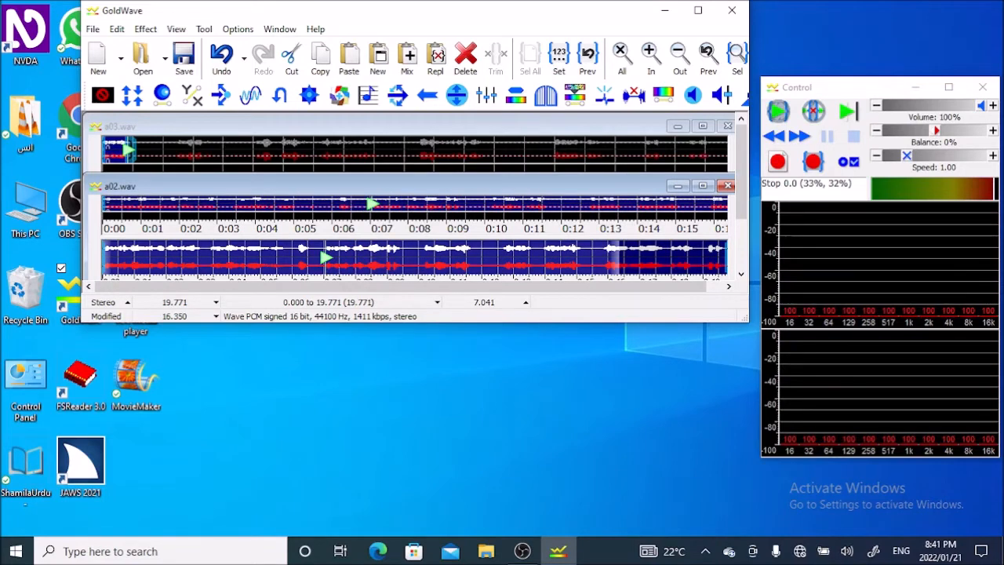
pyautogui.press('space')
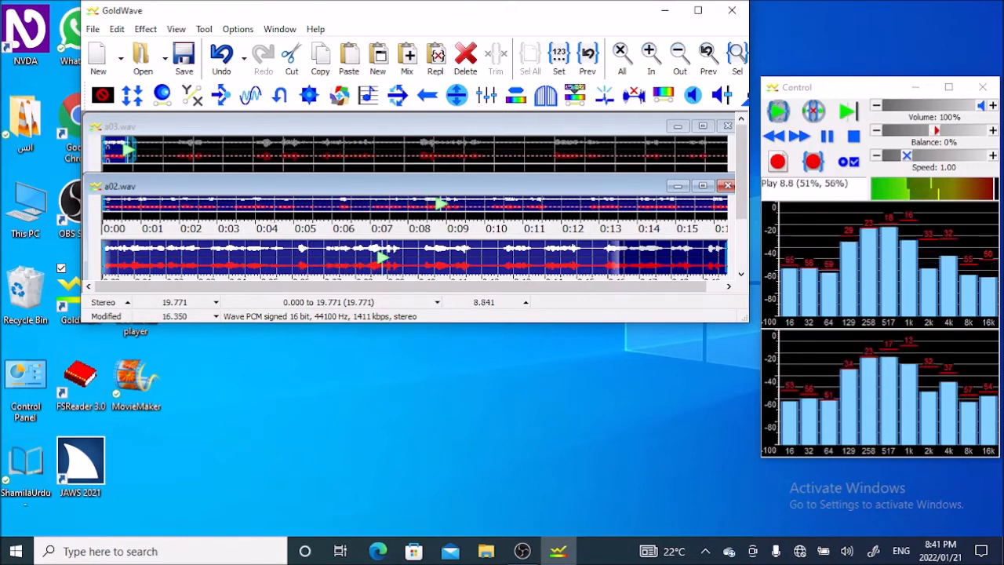
pyautogui.press('space')
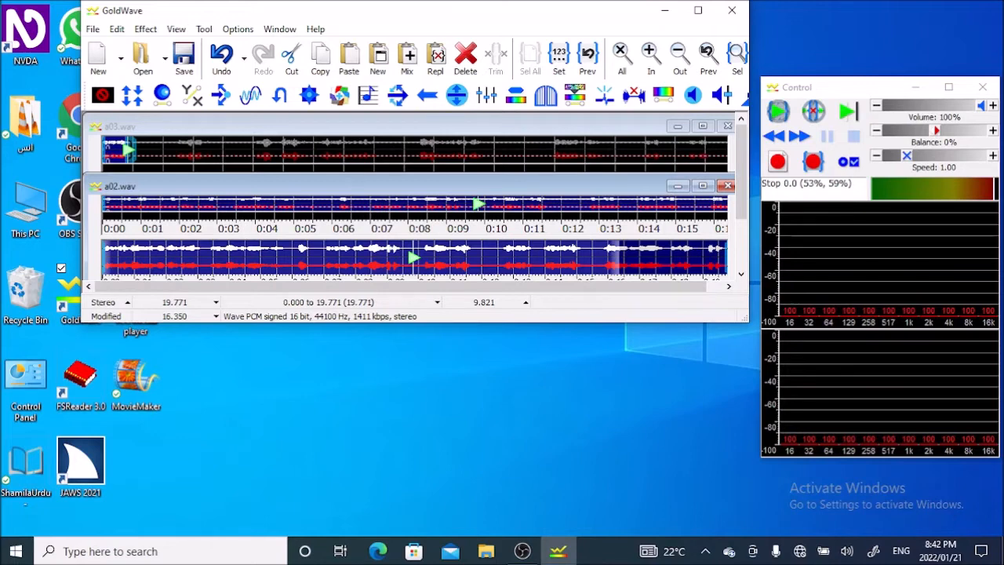
pyautogui.press('[')
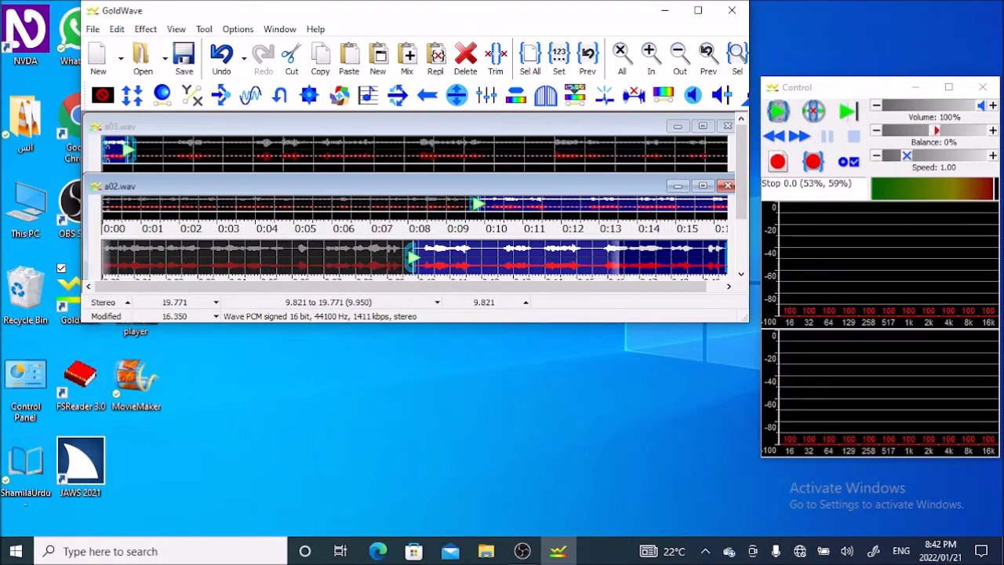
pyautogui.press(']')
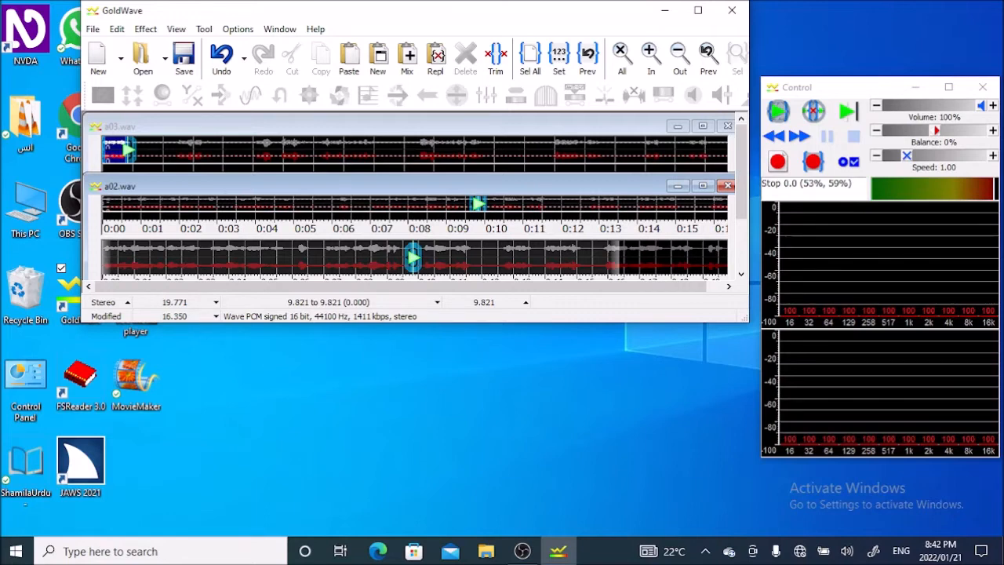
# - Return to a03.wav, locate the next passage by playback and select from 1.257 seconds to the end of the file
pyautogui.hotkey('ctrl', 'Tab')
pyautogui.hotkey('ctrl', 'Tab')
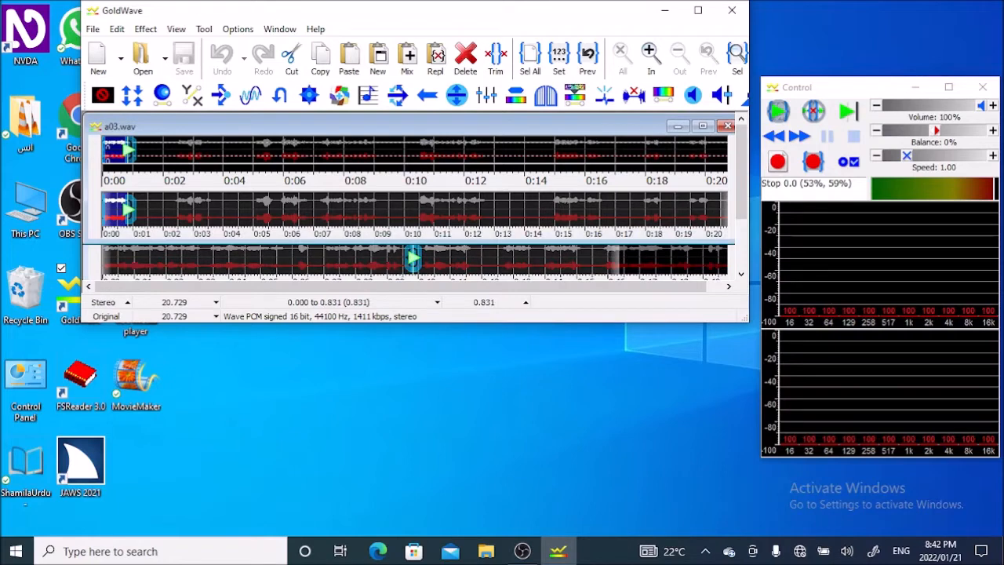
pyautogui.hotkey('ctrl', 'Tab')
pyautogui.hotkey('ctrl', 'Tab')
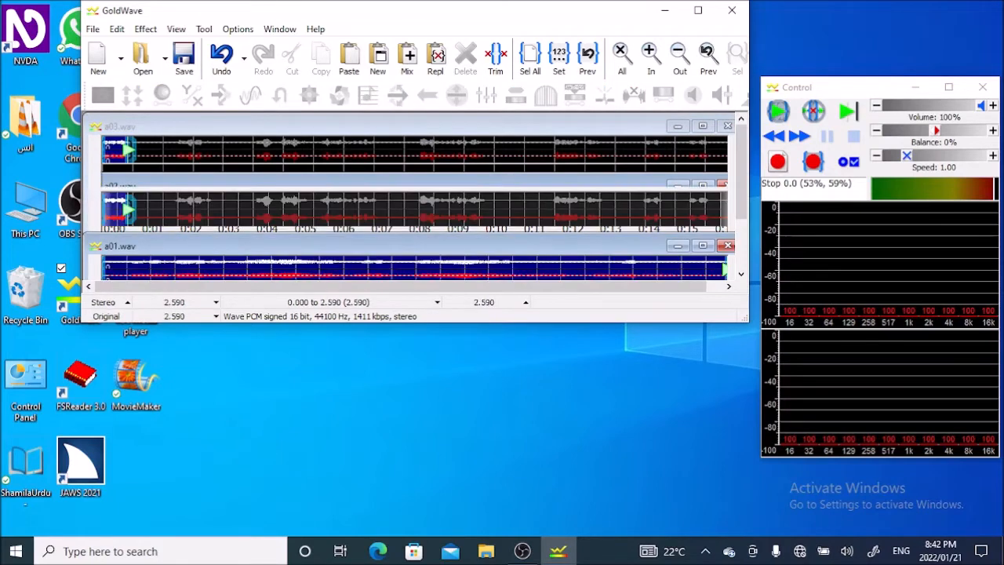
pyautogui.hotkey('ctrl', 'Tab')
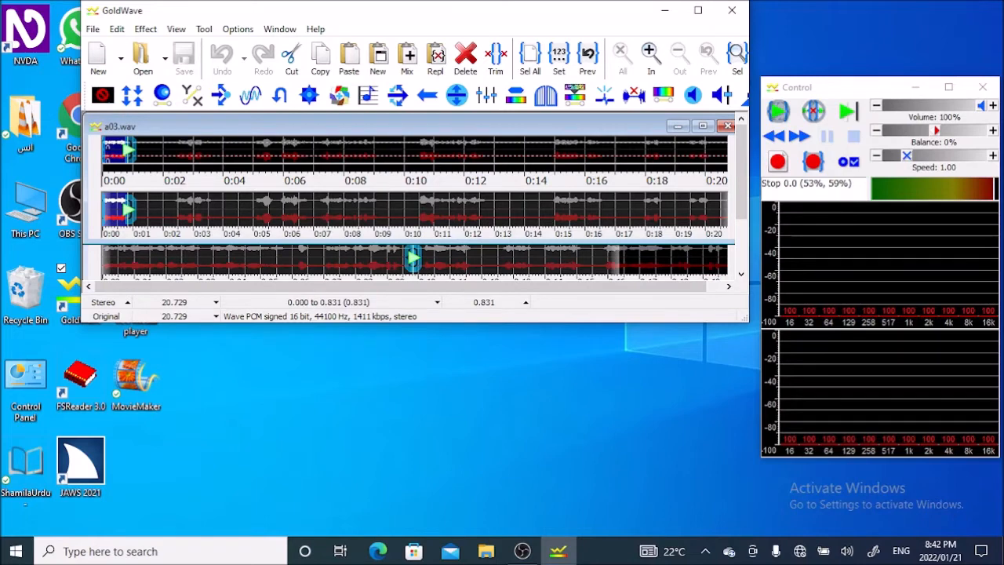
pyautogui.press('space')
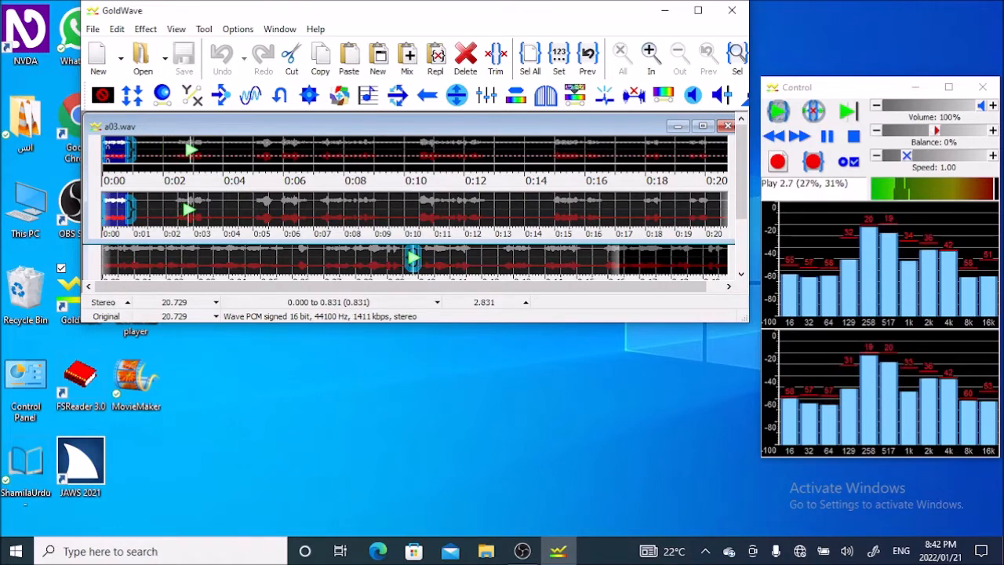
pyautogui.press('space')
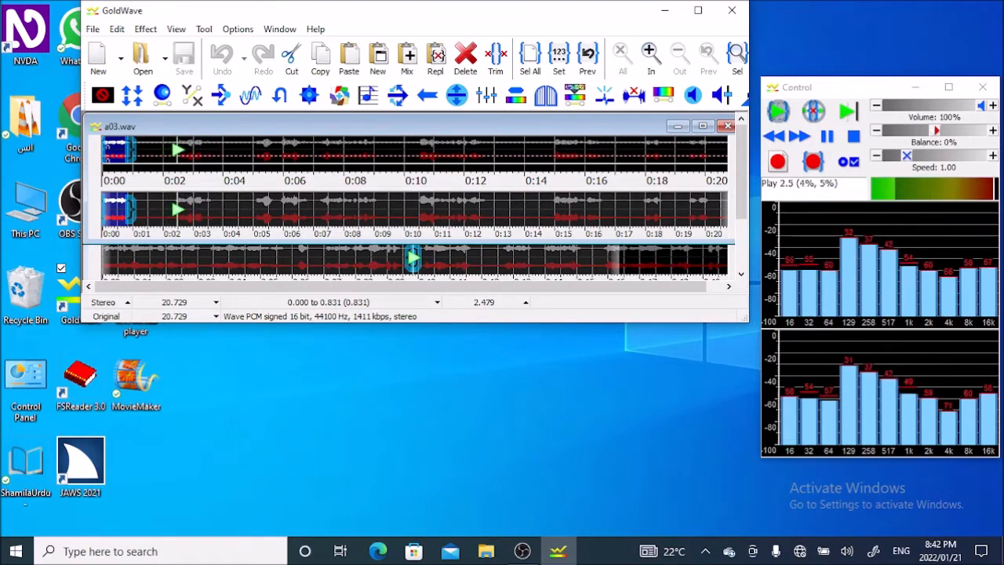
pyautogui.press('Left')
pyautogui.press('space')
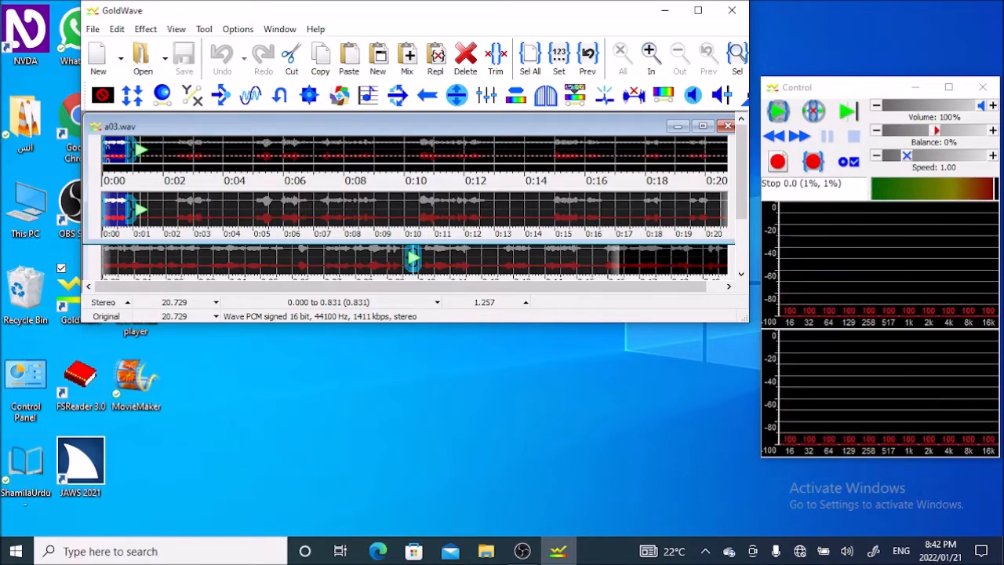
pyautogui.hotkey('shift', 'End')
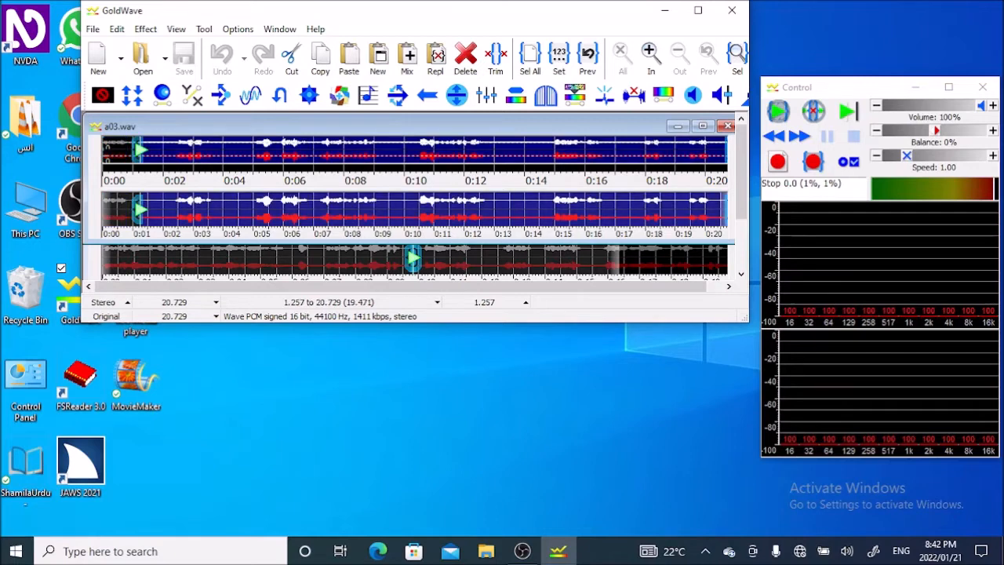
# - Play the a03.wav selection and set its end marker at 3.868 seconds
pyautogui.press('space')
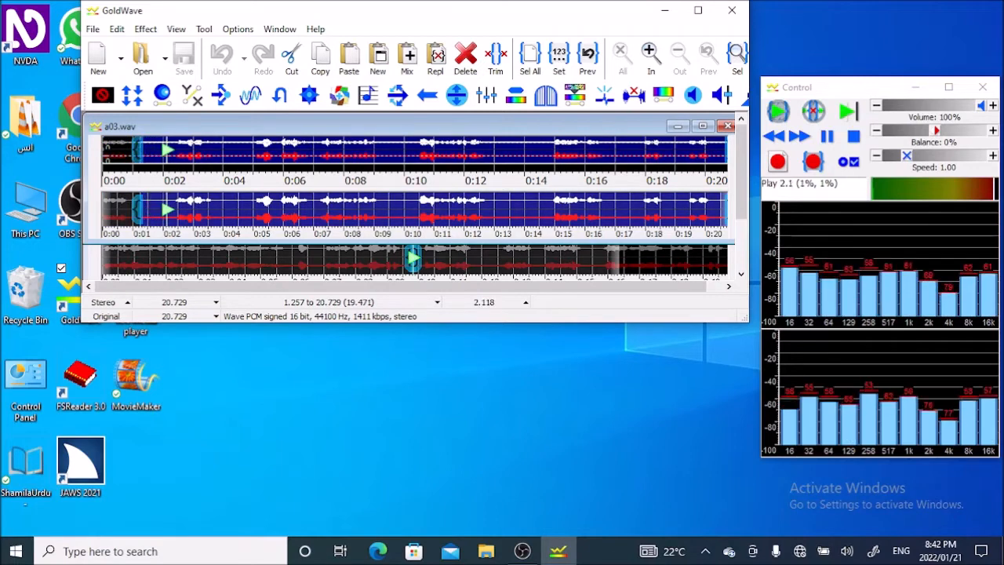
pyautogui.press(']')
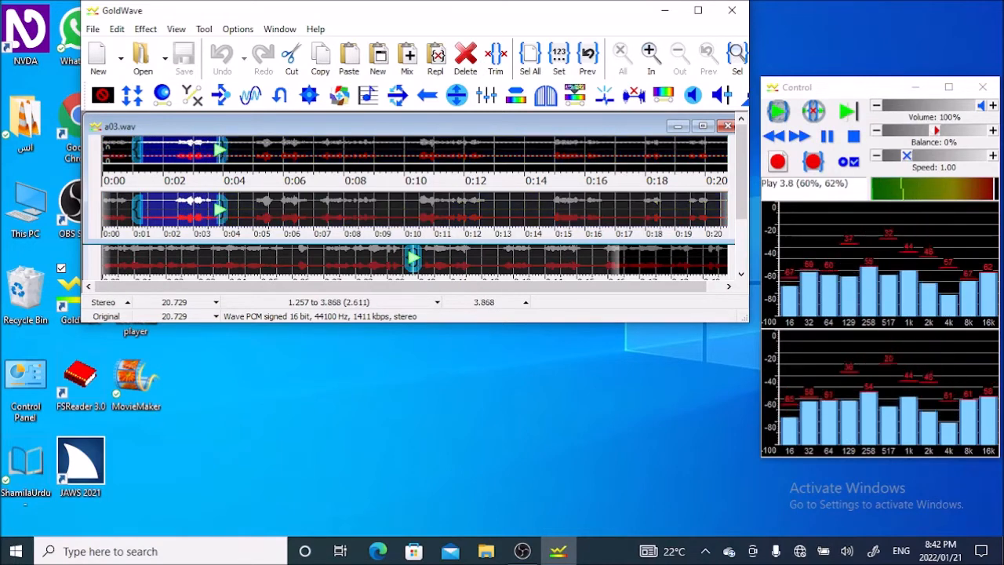
pyautogui.press('space')
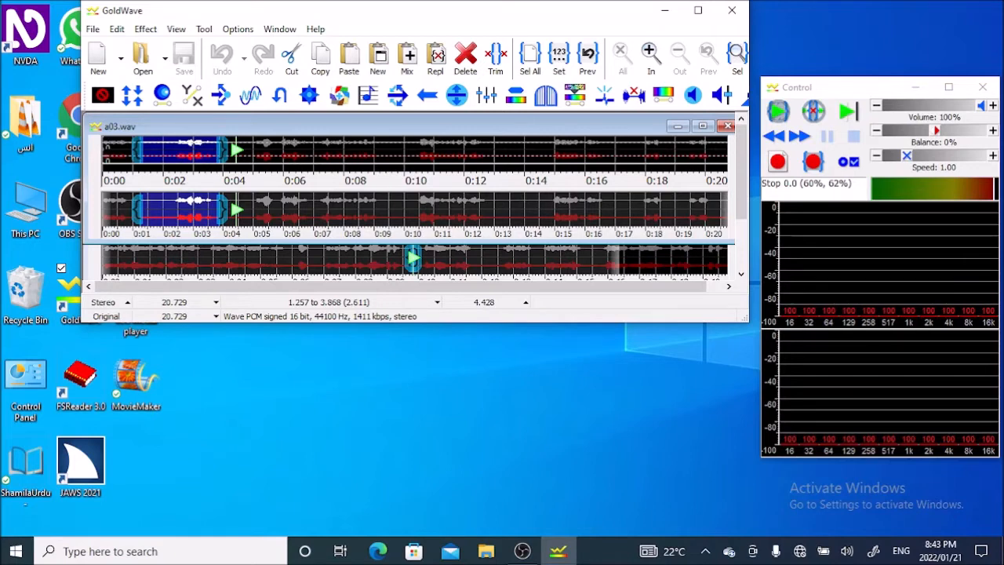
# - Tighten the a03.wav selection's start by playback to 1.758 and finally 2.159 seconds, and copy the passage
pyautogui.press('space')
pyautogui.press('space')
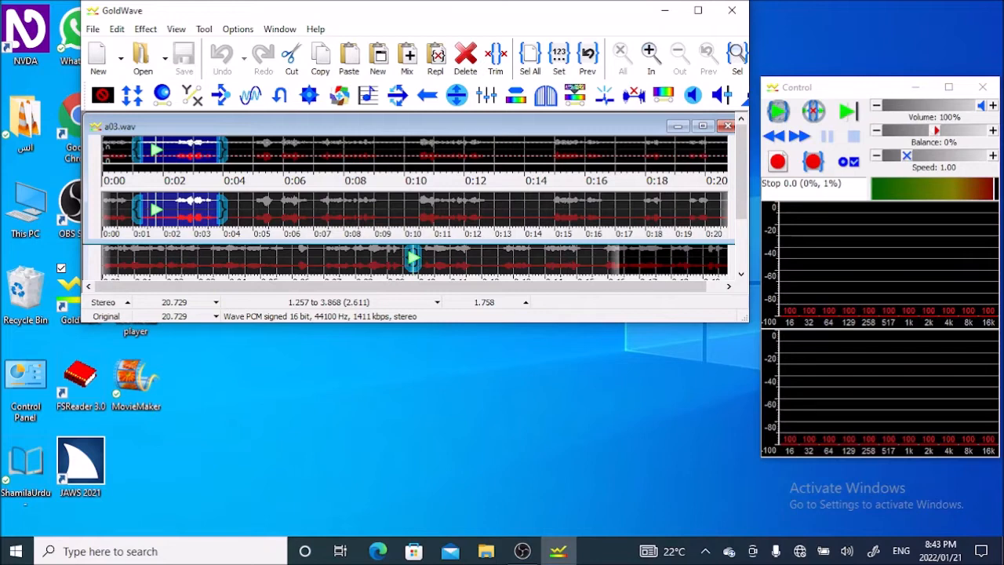
pyautogui.press('[')
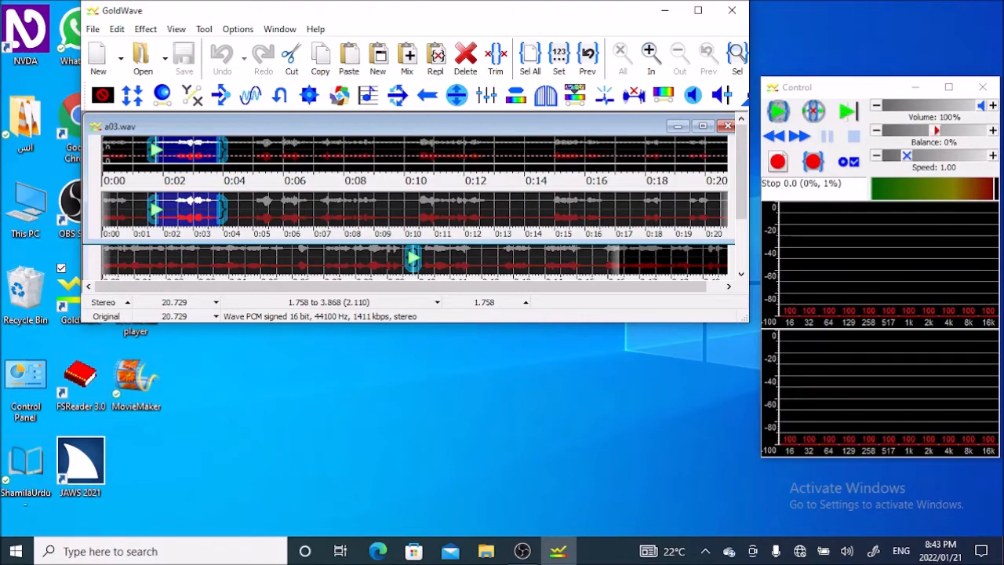
pyautogui.press('space')
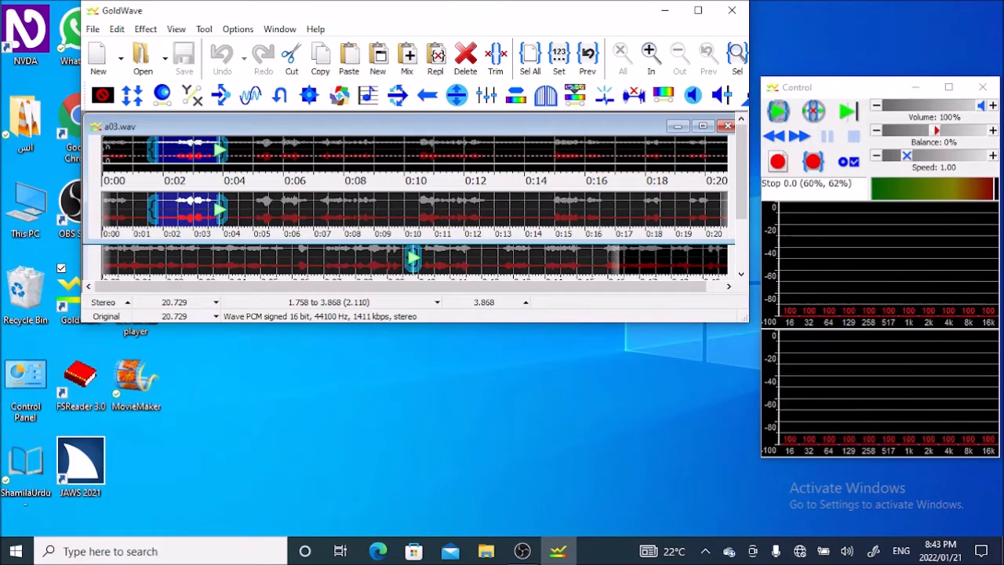
pyautogui.press('space')
pyautogui.press('[')
pyautogui.press('space')
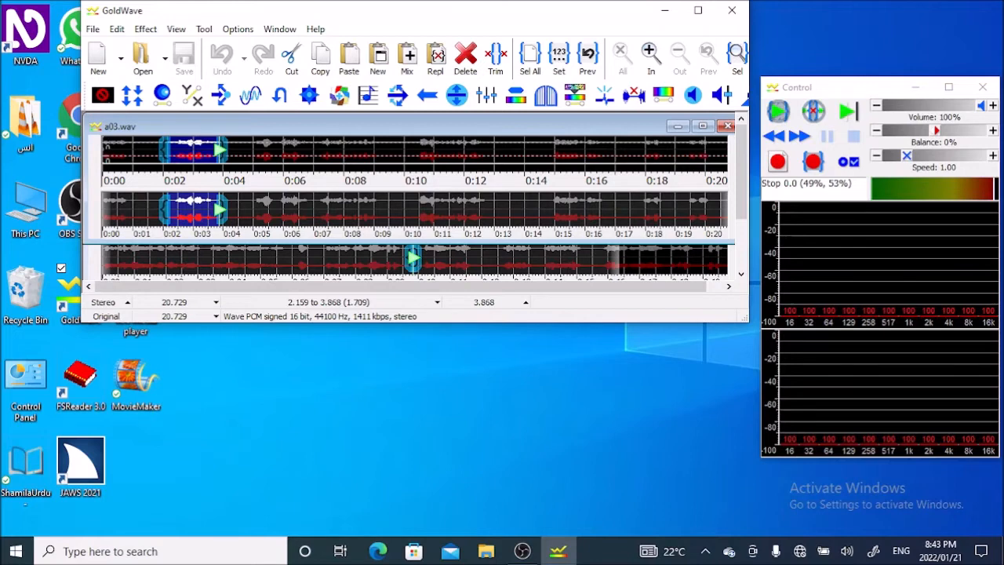
# - Paste the copied a03 passage into a02.wav at 9.821 seconds, then play on and set both selection markers at 13.511 seconds
pyautogui.hotkey('ctrl', 'Tab')
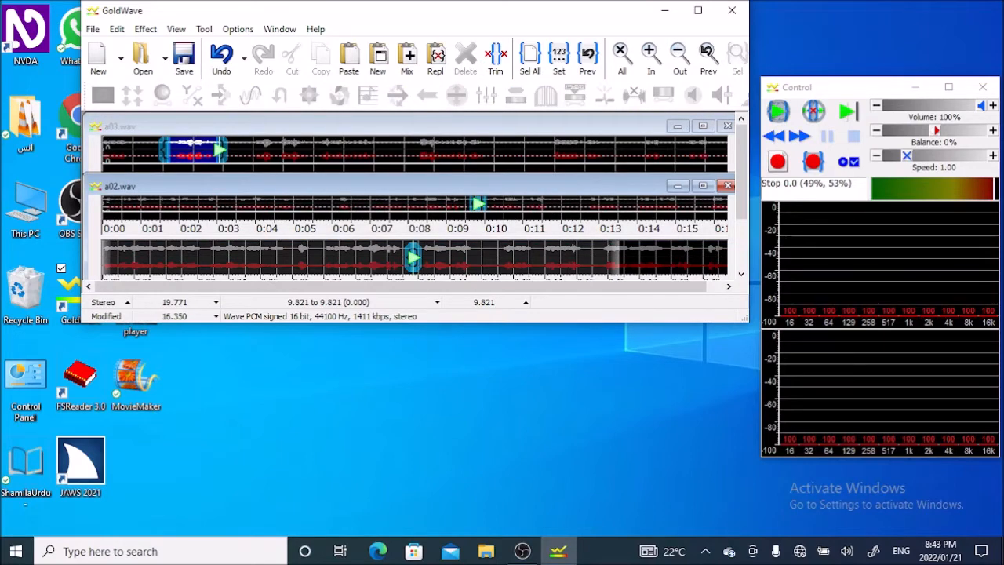
pyautogui.hotkey('ctrl', 'v')
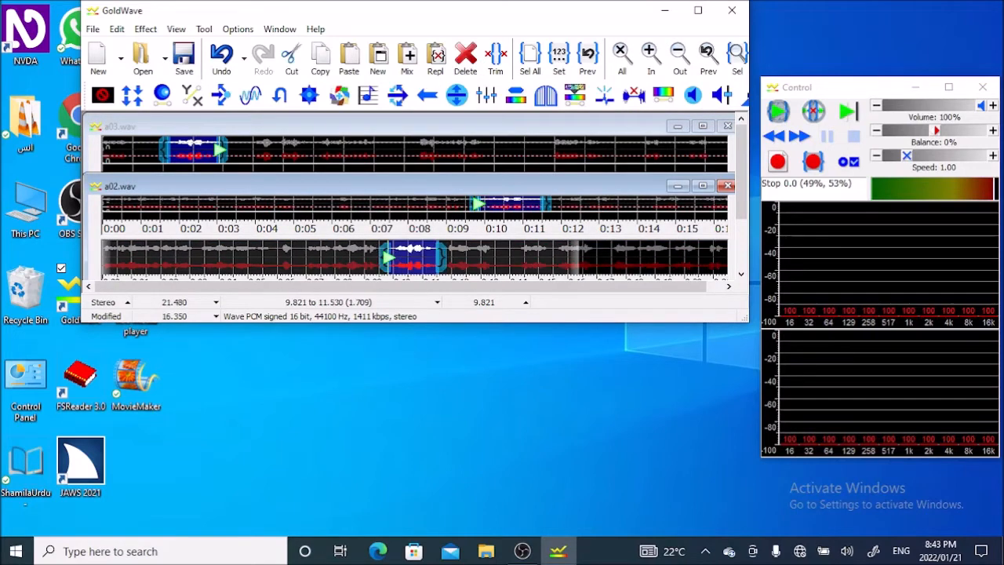
pyautogui.press('space')
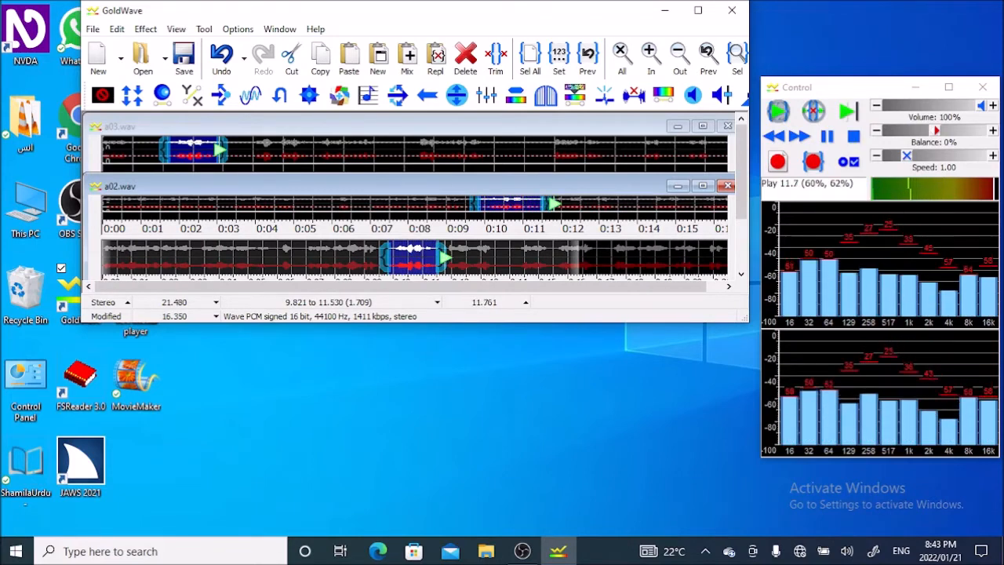
pyautogui.press('space')
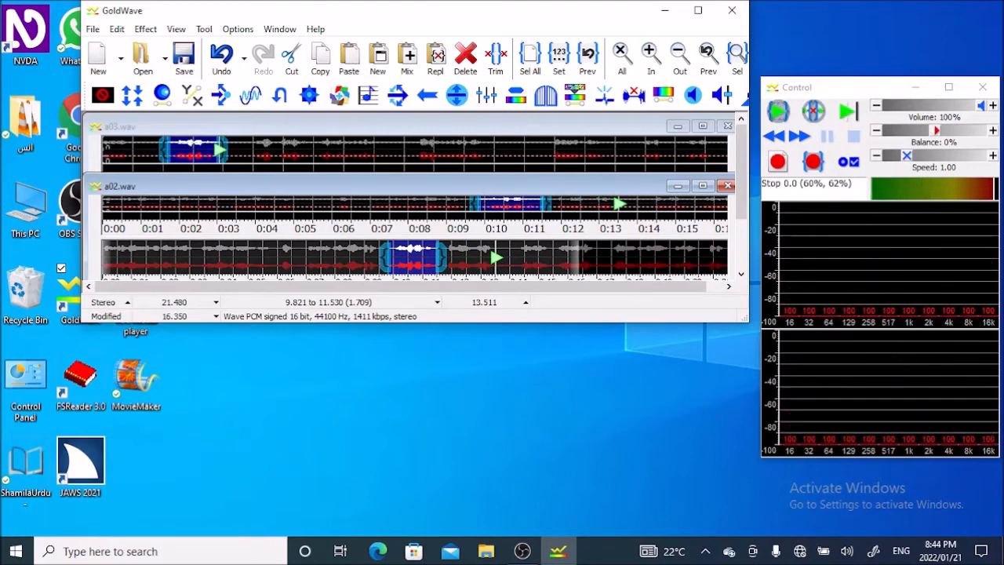
pyautogui.press('[')
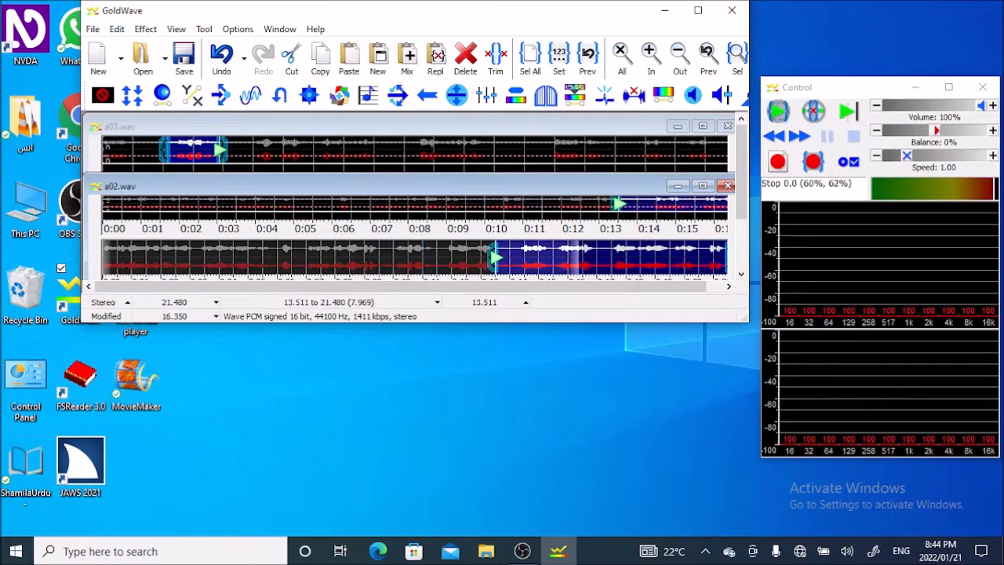
pyautogui.press(']')
# - In a03.wav, locate the next passage by playback, select it from 4.999 to 7.030 seconds and copy it
pyautogui.hotkey('ctrl', 'Tab')
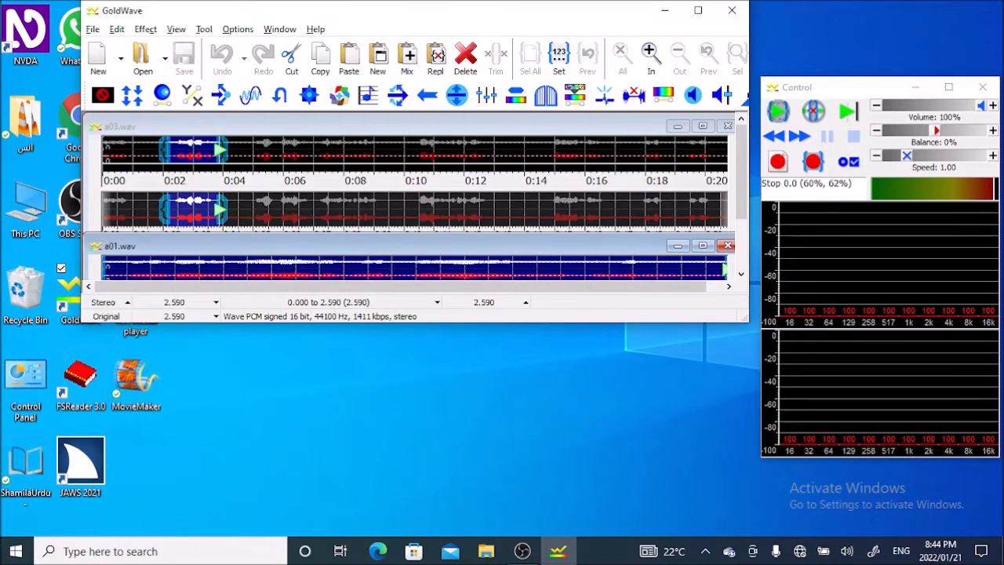
pyautogui.hotkey('ctrl', 'Tab')
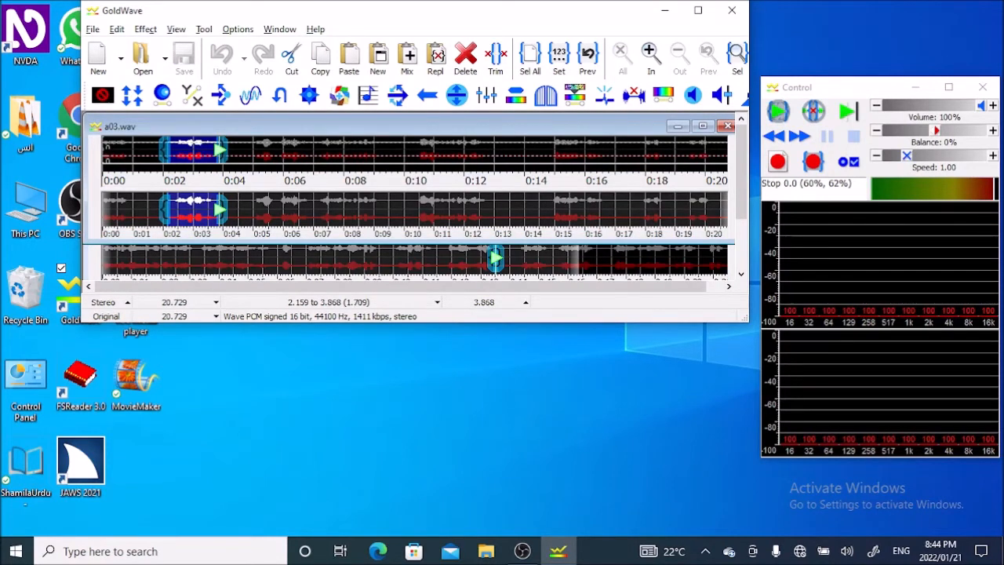
pyautogui.press('space')
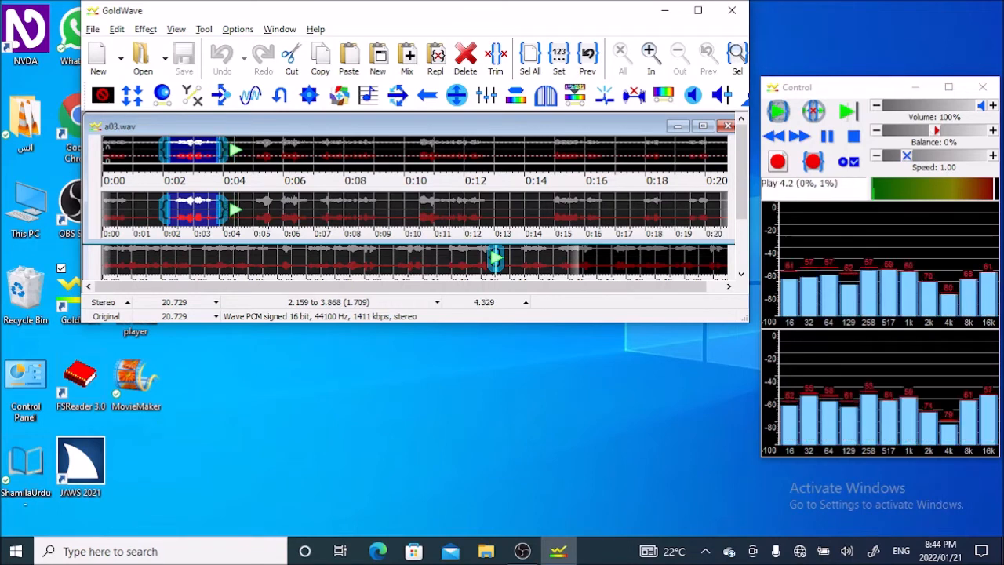
pyautogui.press('space')
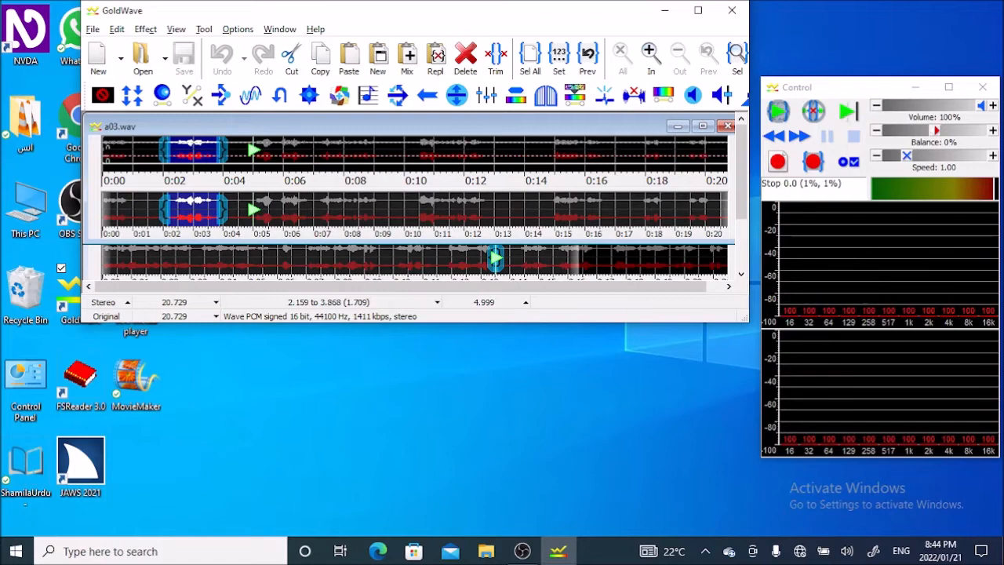
pyautogui.press('[')
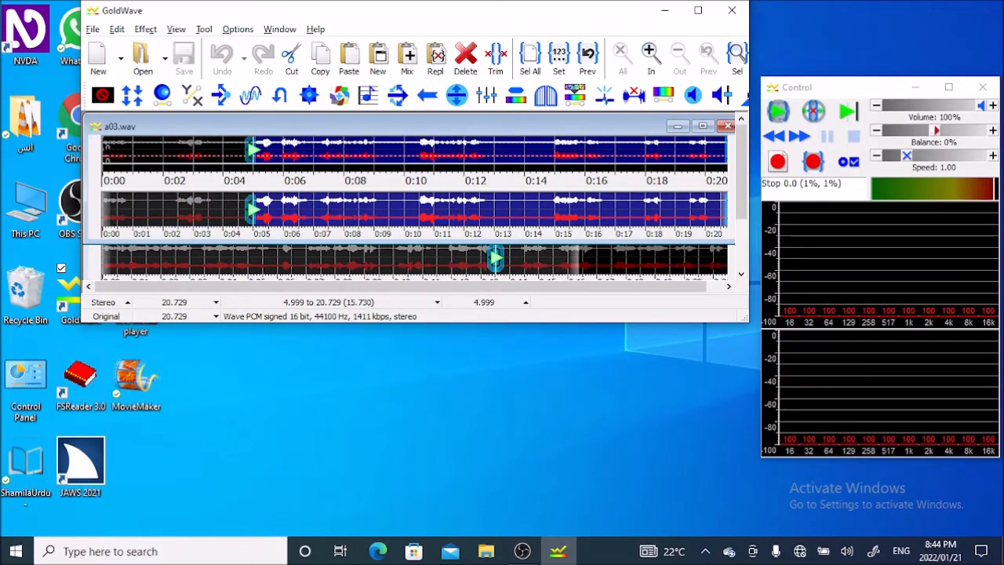
pyautogui.press('space')
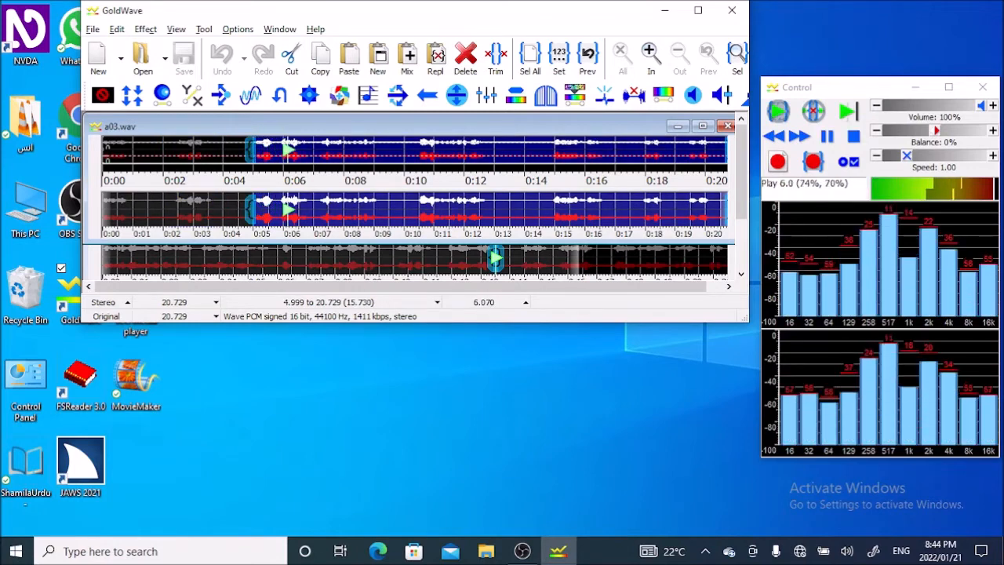
pyautogui.press('space')
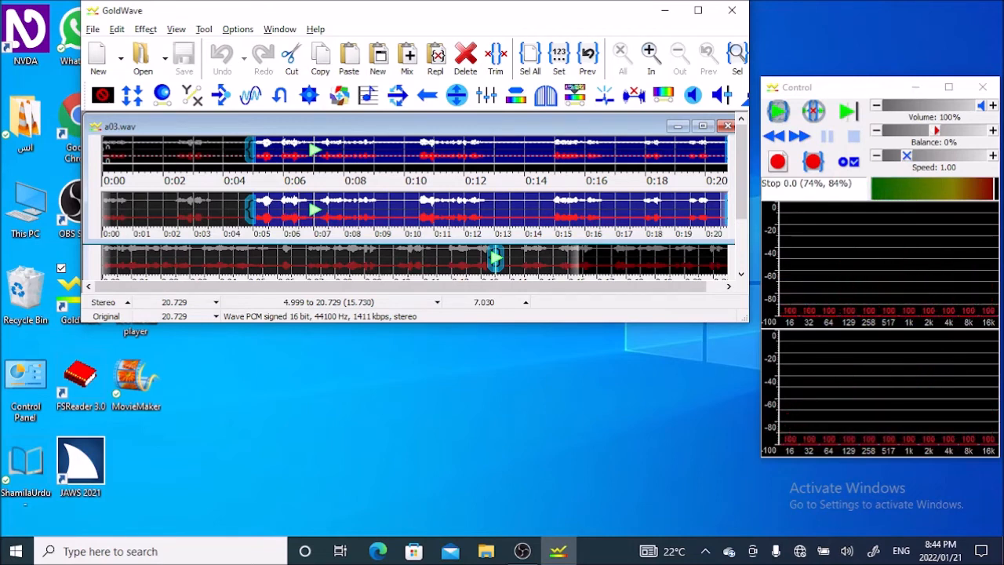
pyautogui.press(']')
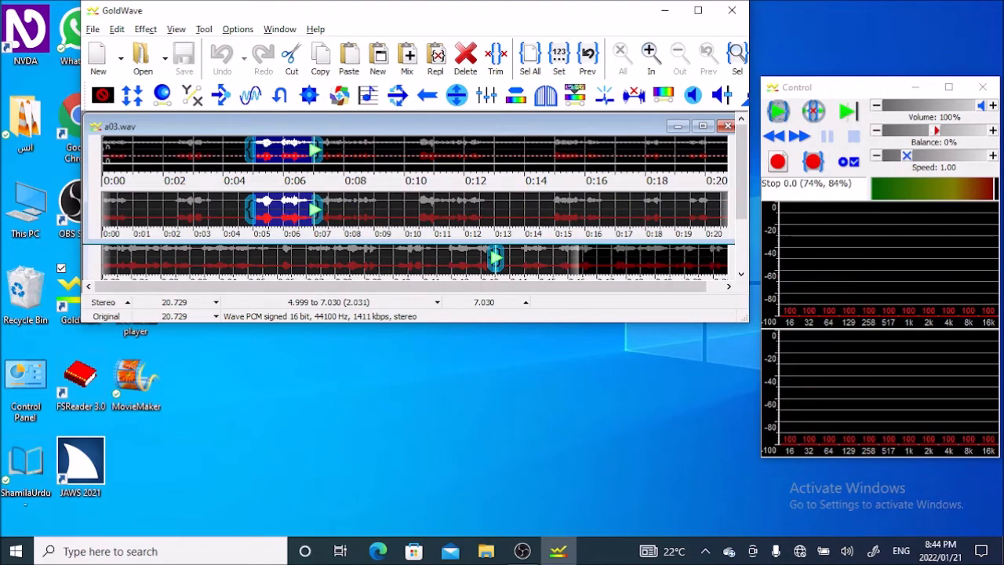
# - Paste the copied passage into a02.wav at 13.511 seconds, then play on and set both selection markers at 17.343 seconds
pyautogui.hotkey('ctrl', 'Tab')
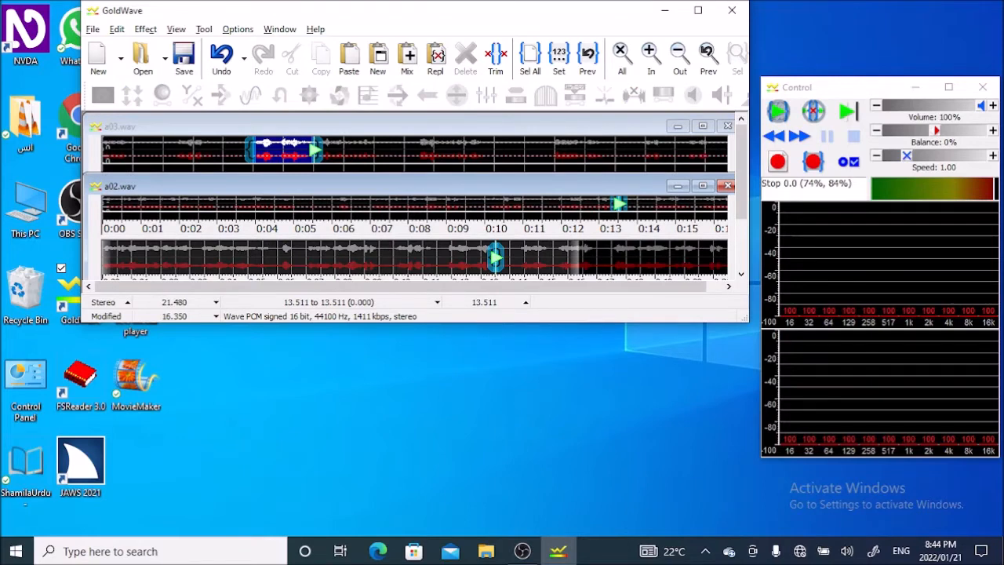
pyautogui.hotkey('ctrl', 'v')
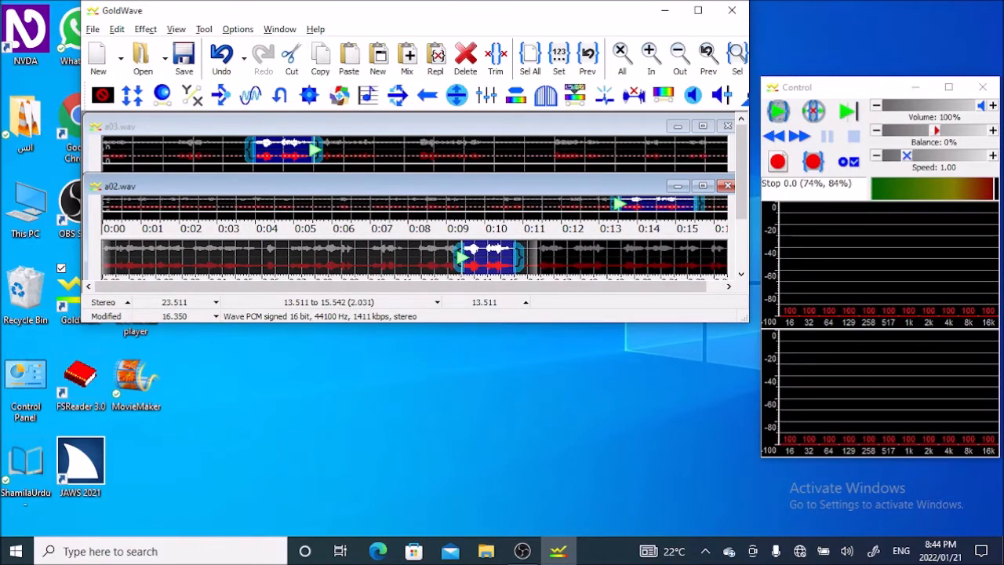
pyautogui.press('space')
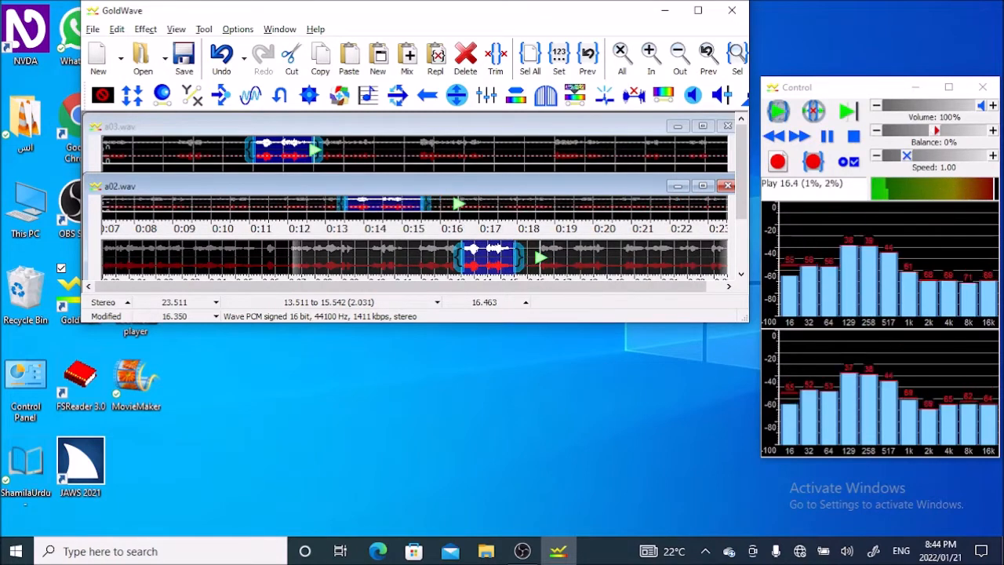
pyautogui.press('space')
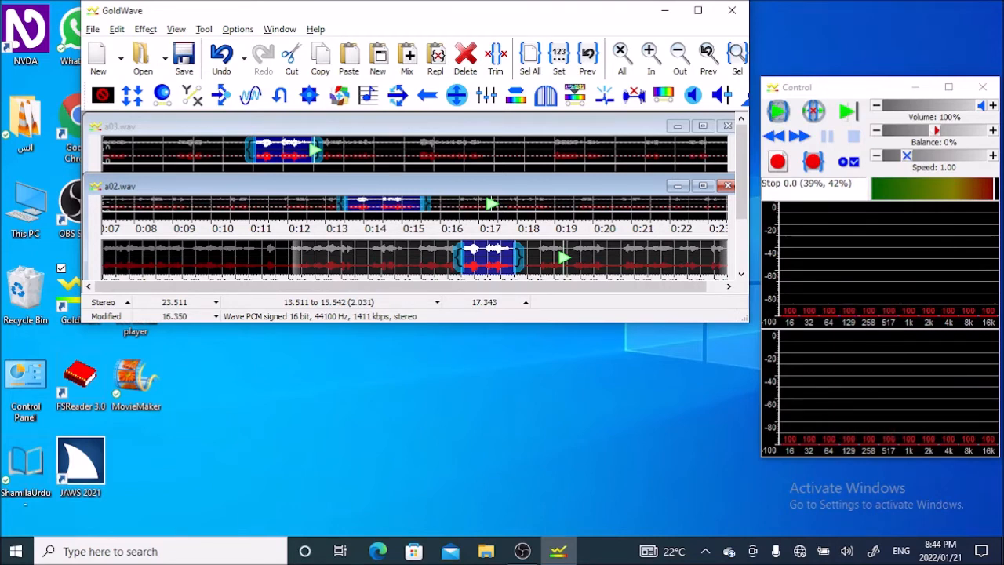
pyautogui.press('[')
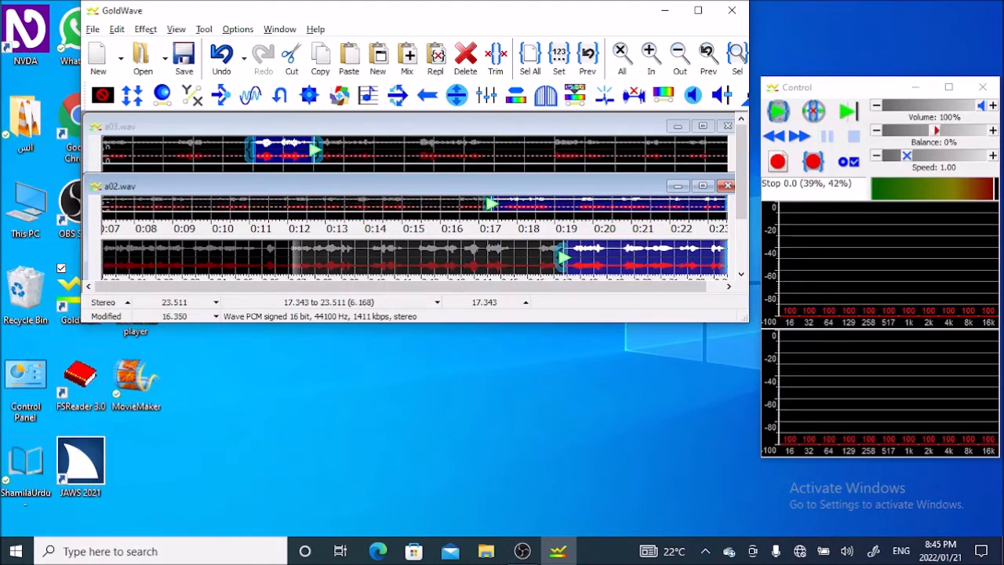
pyautogui.press(']')
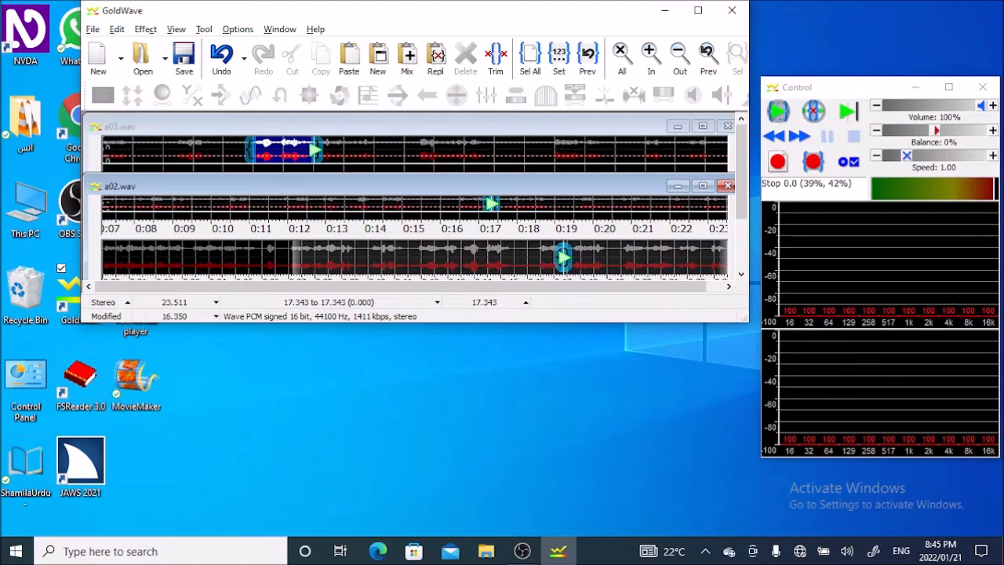
# - Return to a03.wav, select the following passage from 7.048 to 9.289 seconds by playback and copy it
pyautogui.hotkey('ctrl', 'Tab')
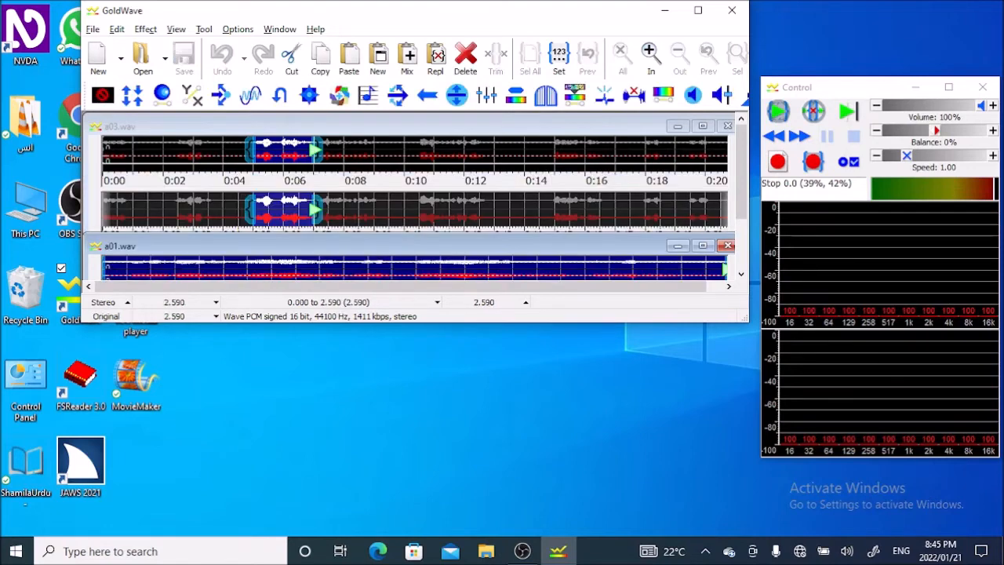
pyautogui.hotkey('ctrl', 'Tab')
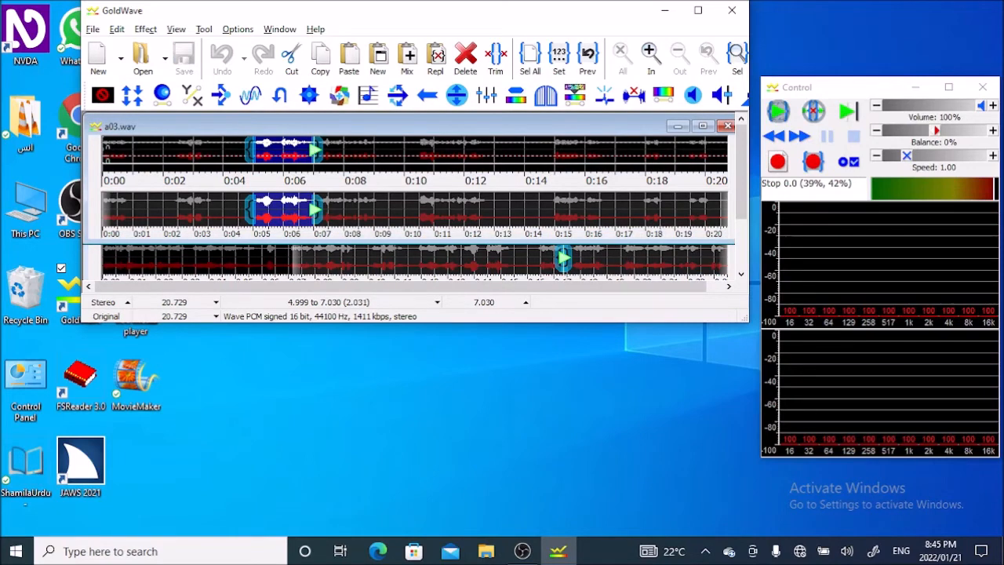
pyautogui.hotkey('ctrl', 'a')
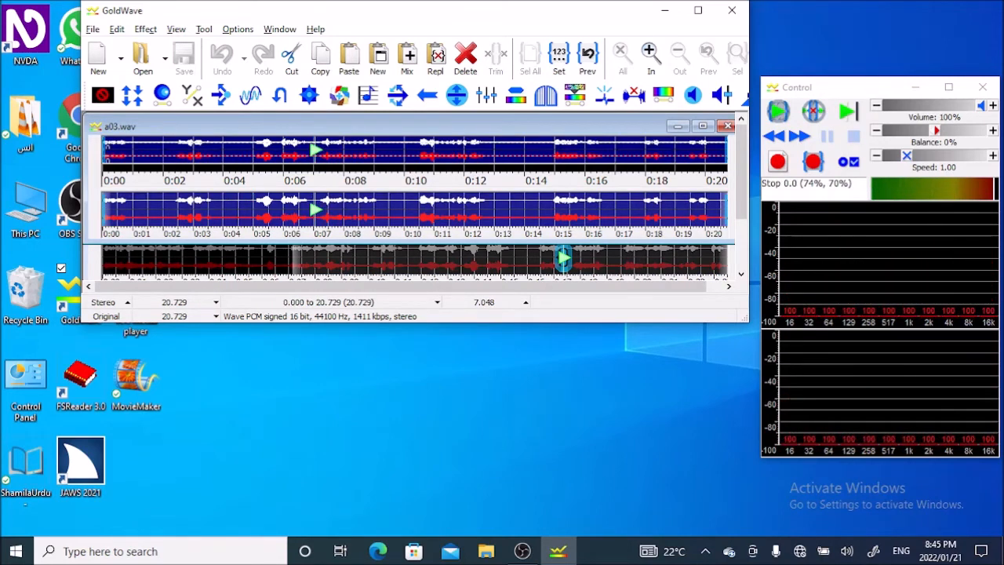
pyautogui.press('[')
pyautogui.press('space')
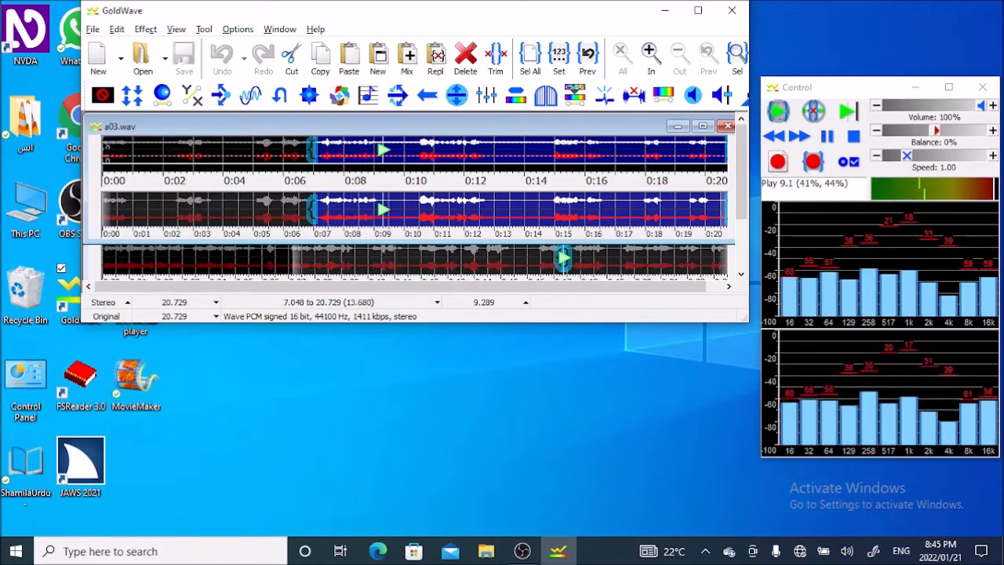
pyautogui.press('space')
pyautogui.press(']')
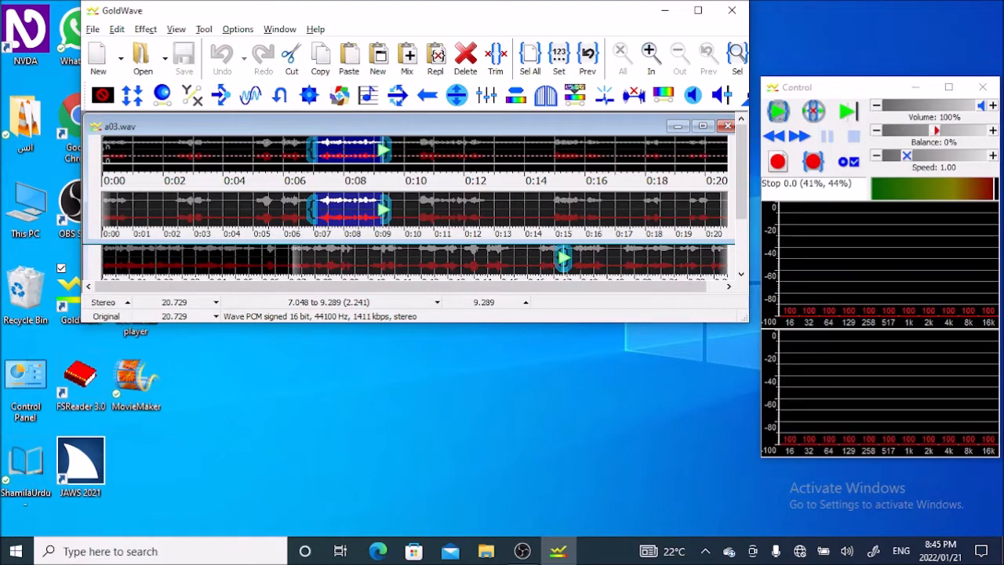
# - Insert the copied a03 passage into a02.wav at 17.343 seconds, then play on and set both selection markers at 21.743 seconds
pyautogui.hotkey('ctrl', 'Tab')
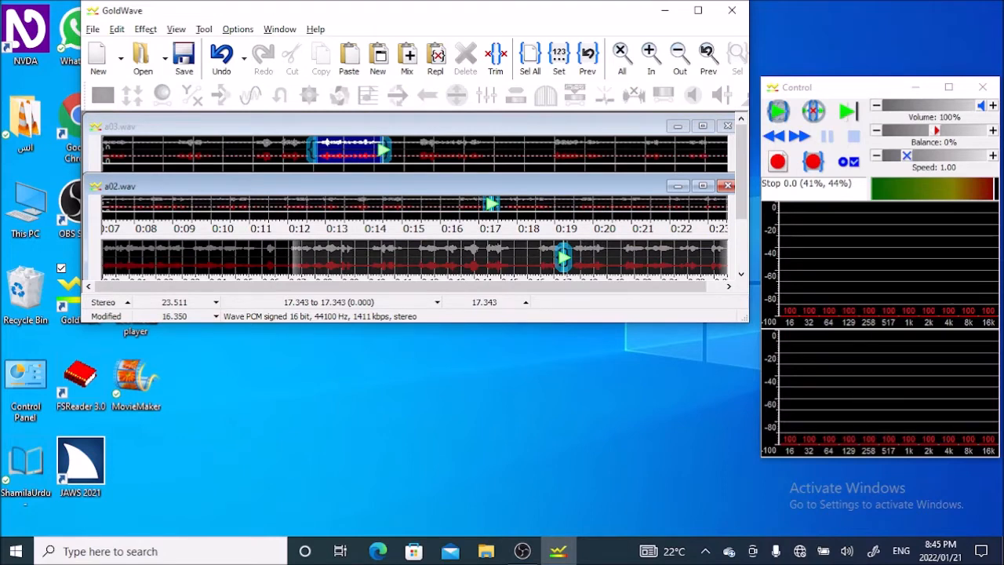
pyautogui.hotkey('ctrl', 'v')
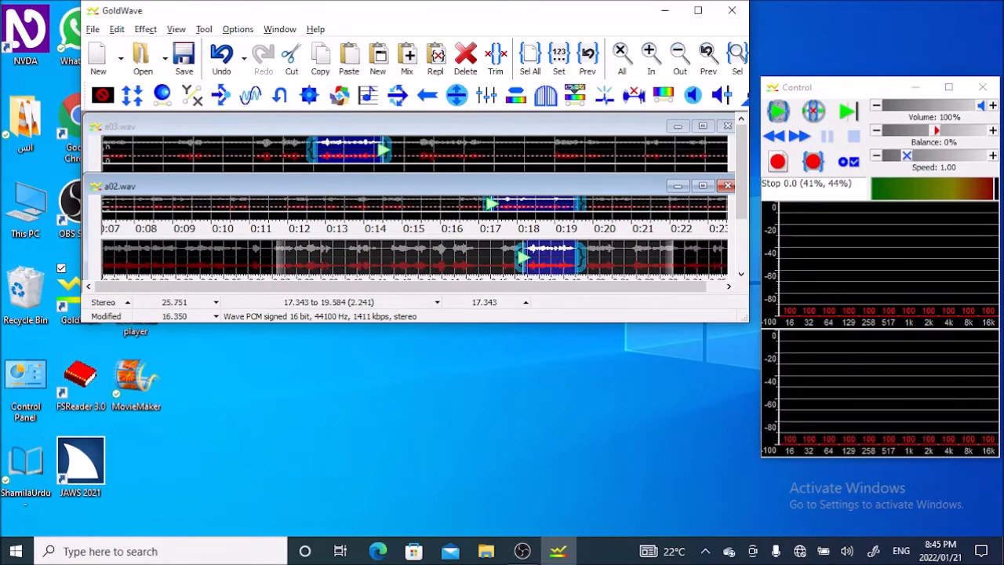
pyautogui.press('space')
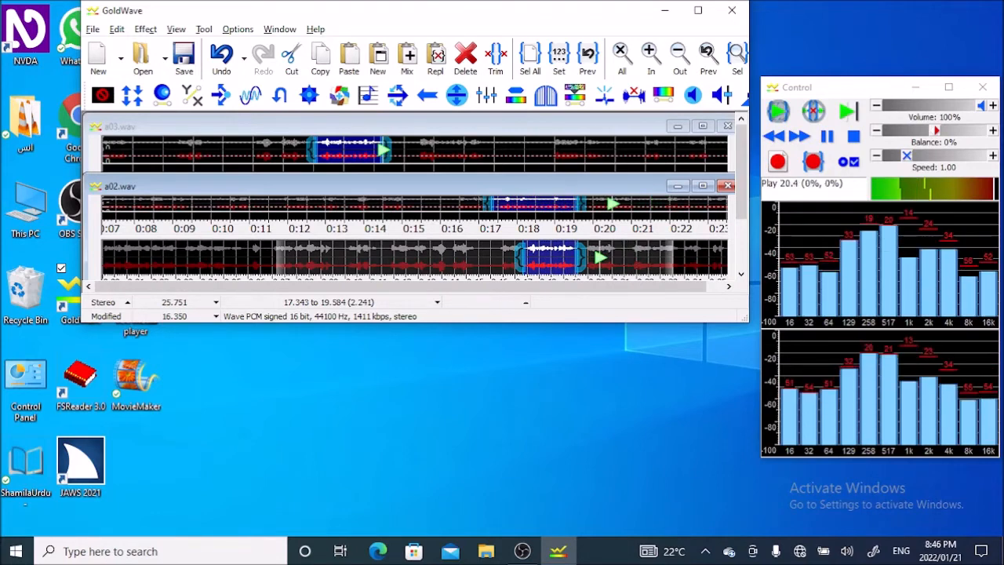
pyautogui.press('space')
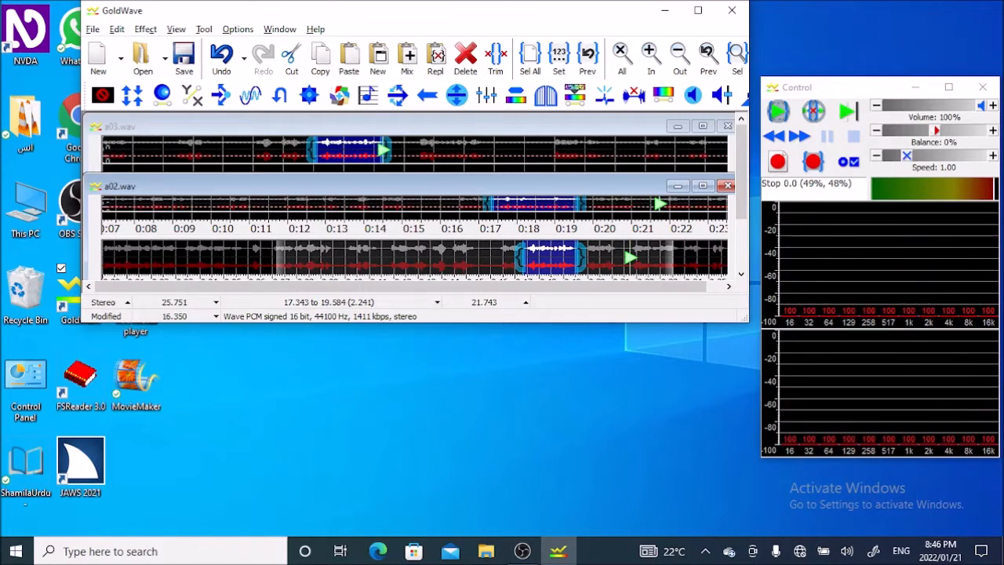
pyautogui.press('[')
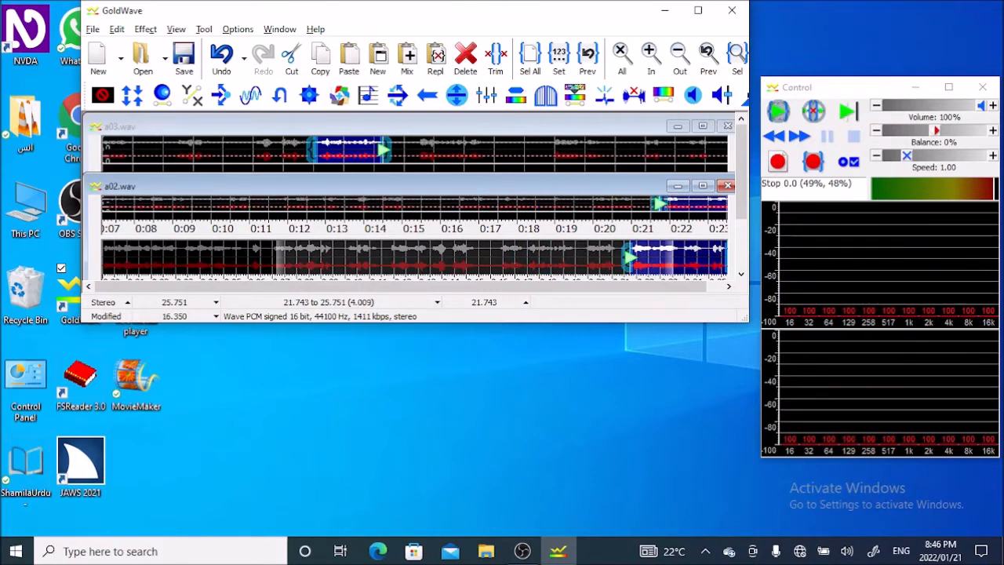
pyautogui.press(']')
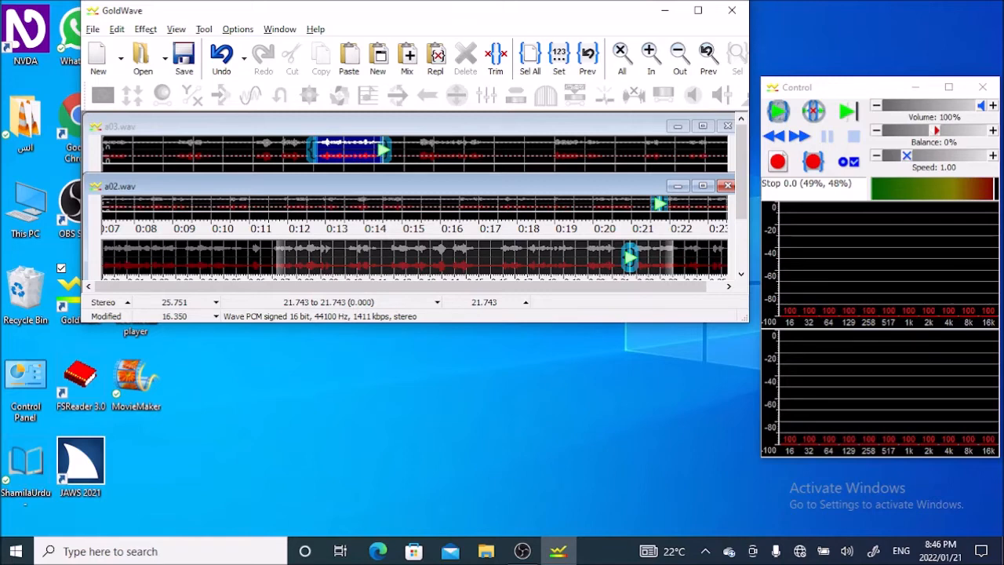
# - Play on in a03.wav, mark the next passage from 9.710 to 12.960 seconds and copy it
pyautogui.hotkey('ctrl', 'Tab')
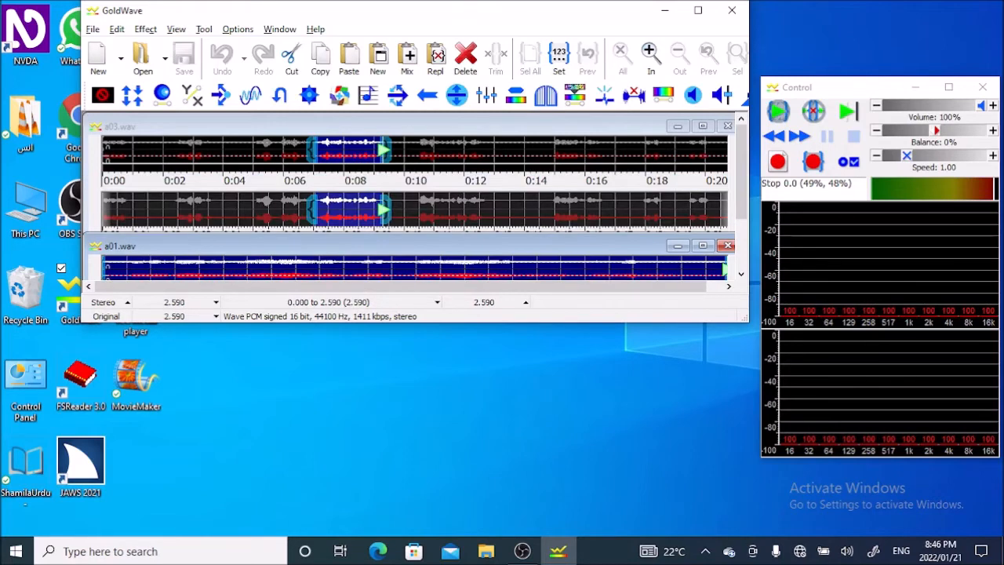
pyautogui.hotkey('ctrl', 'Tab')
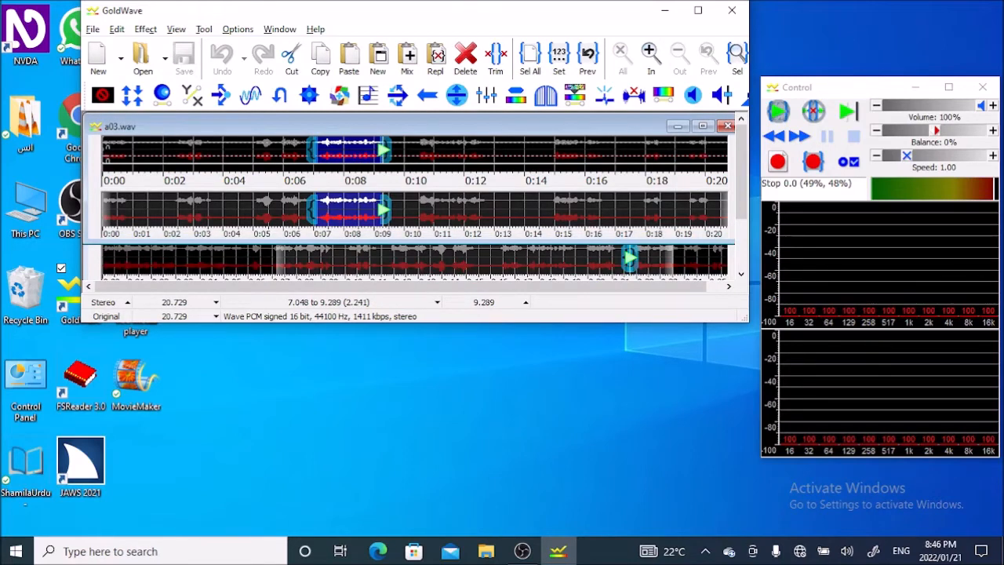
pyautogui.press('F4')
pyautogui.press('[')
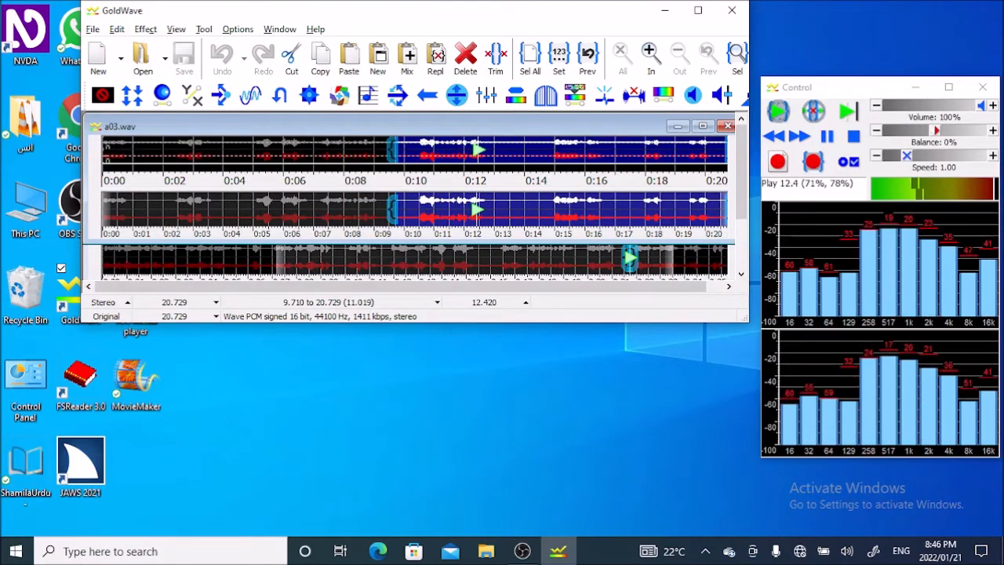
pyautogui.press(']')
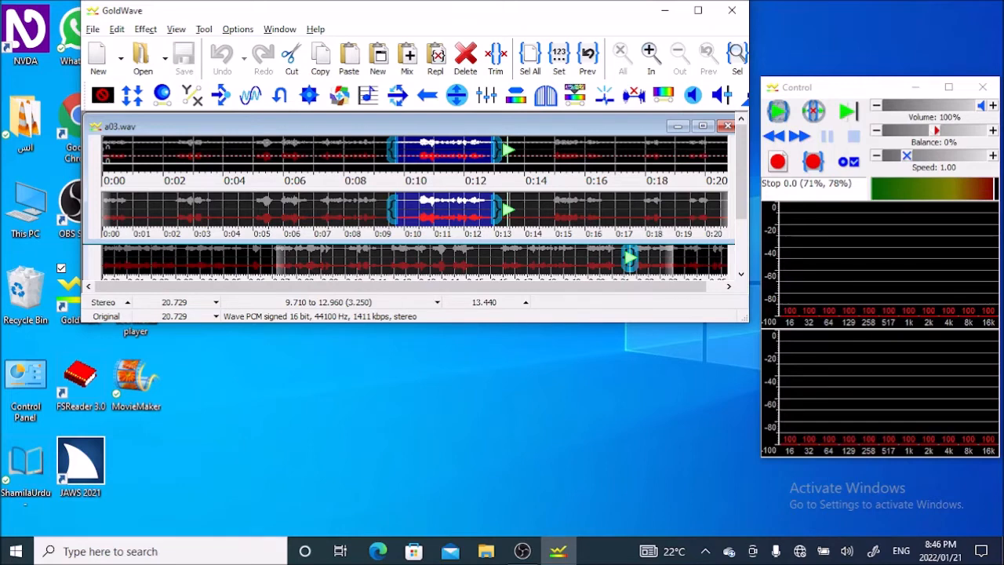
# - Paste the copied passage into a02.wav at 21.743 seconds, then play on and set both selection markers at 27.173 seconds
pyautogui.hotkey('ctrl', 'Tab')
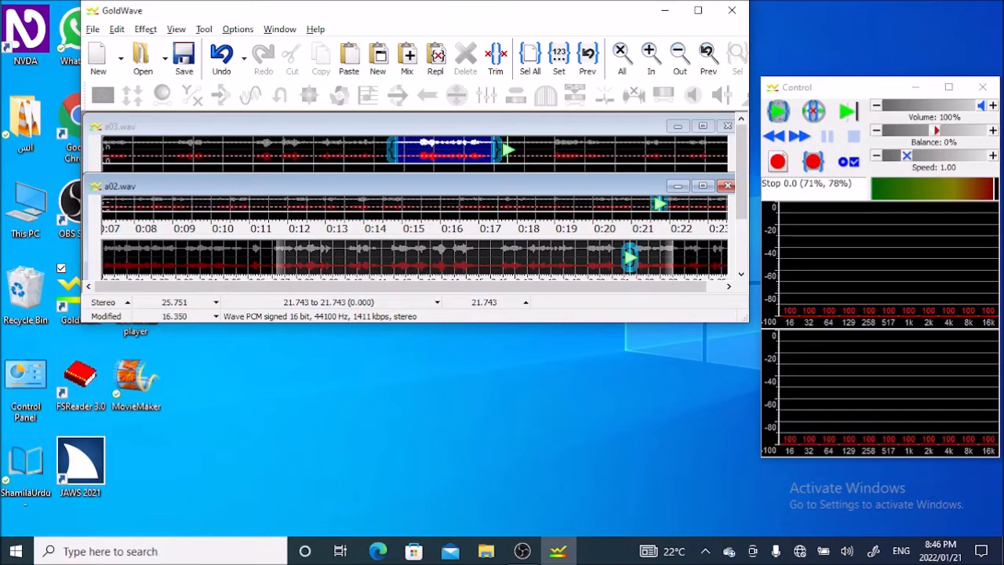
pyautogui.hotkey('ctrl', 'v')
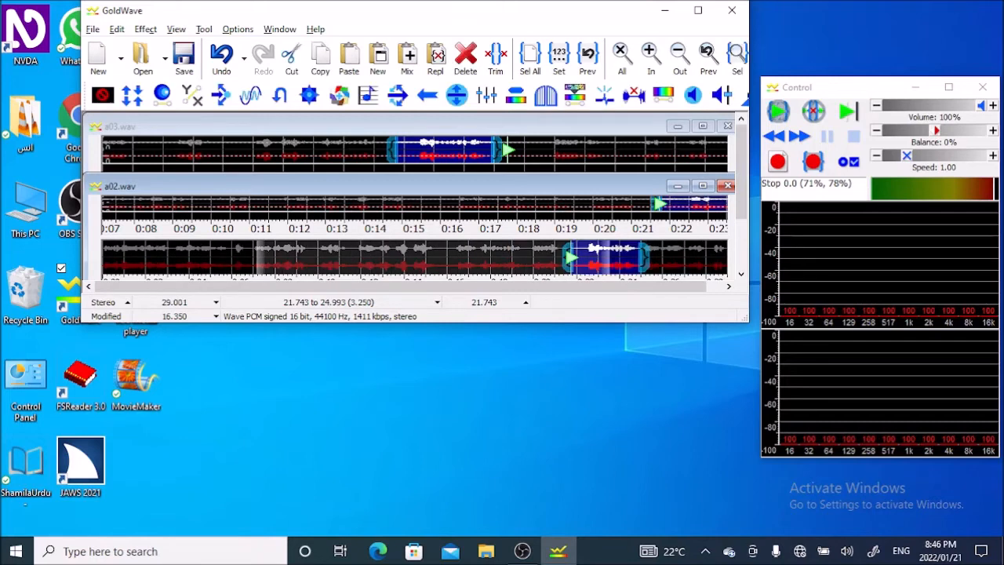
pyautogui.press('space')
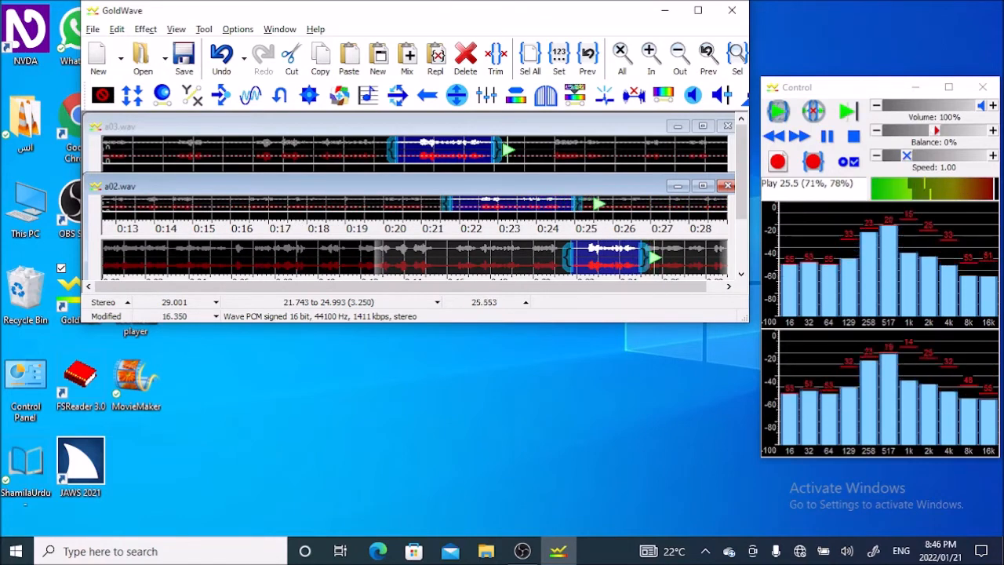
pyautogui.press('space')
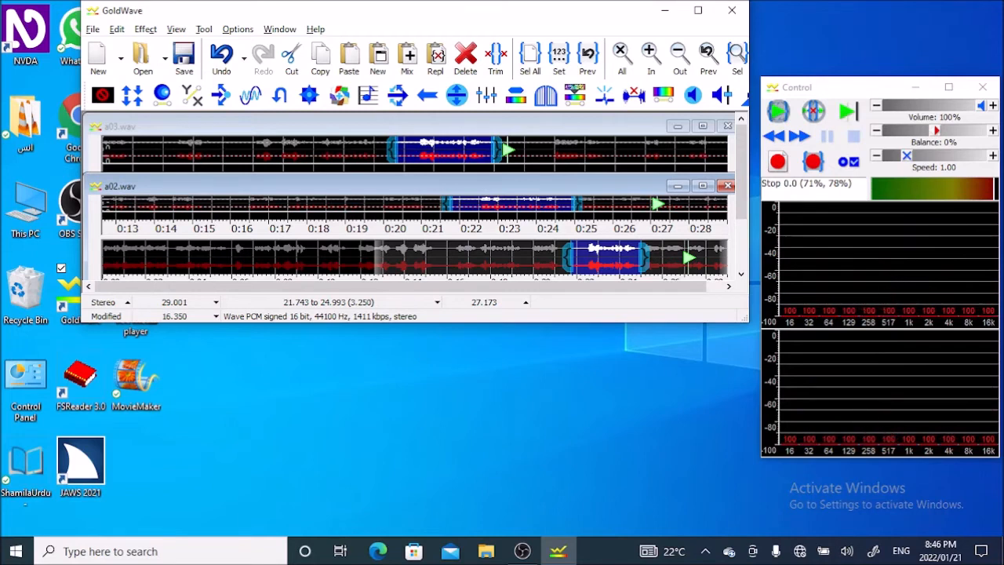
pyautogui.press('[')
pyautogui.press(']')
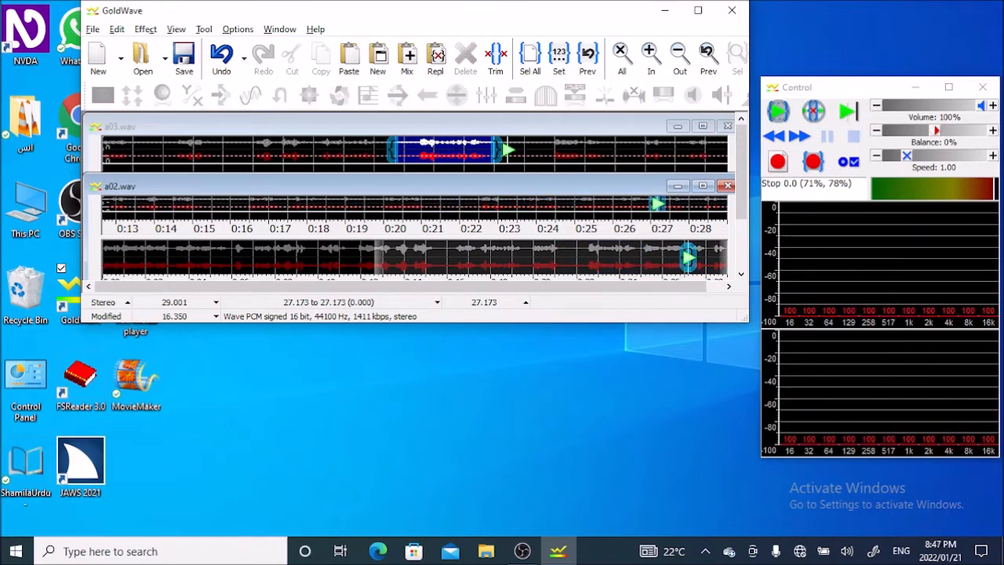
# - Return to a03.wav, play on to mark the next passage from 14.941 to 16.782 seconds and copy it
pyautogui.hotkey('ctrl', 'Tab')
pyautogui.hotkey('ctrl', 'Tab')
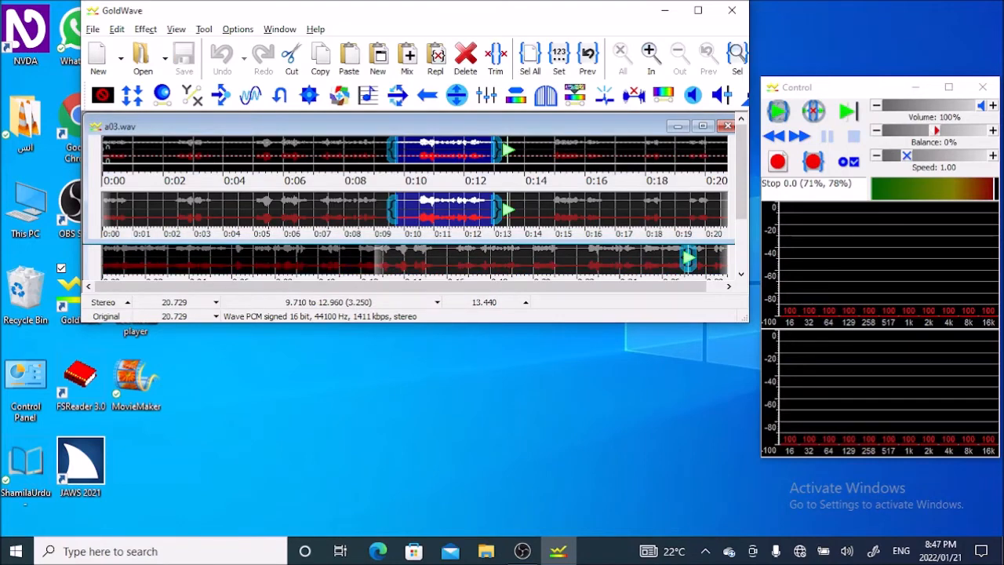
pyautogui.press('space')
pyautogui.press('space')
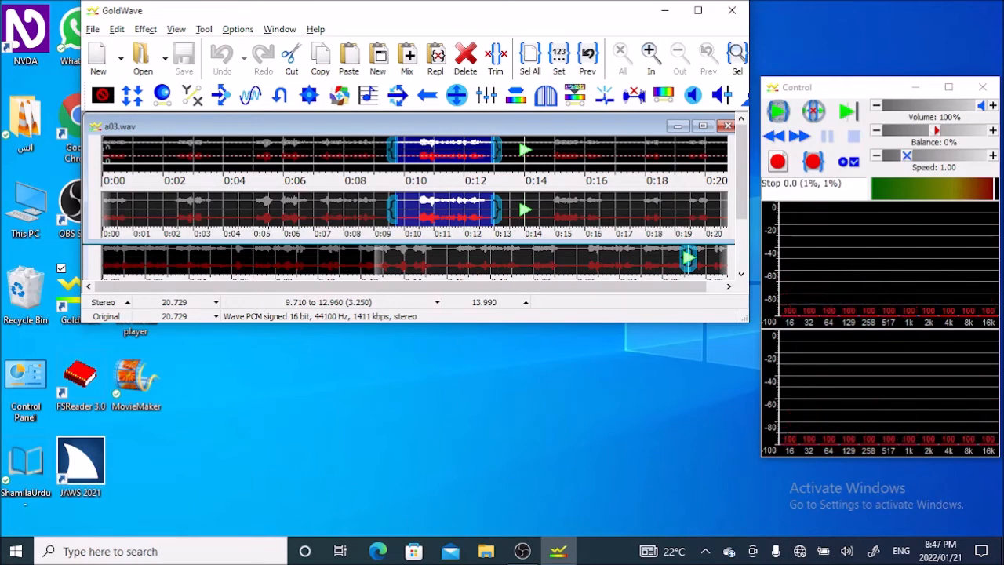
pyautogui.hotkey('shift', 'End')
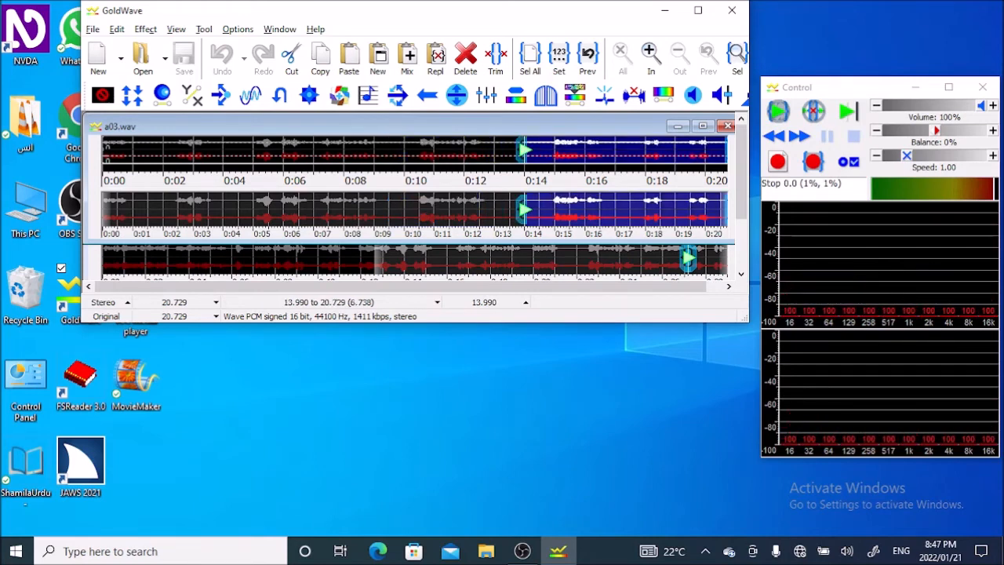
pyautogui.press('space')
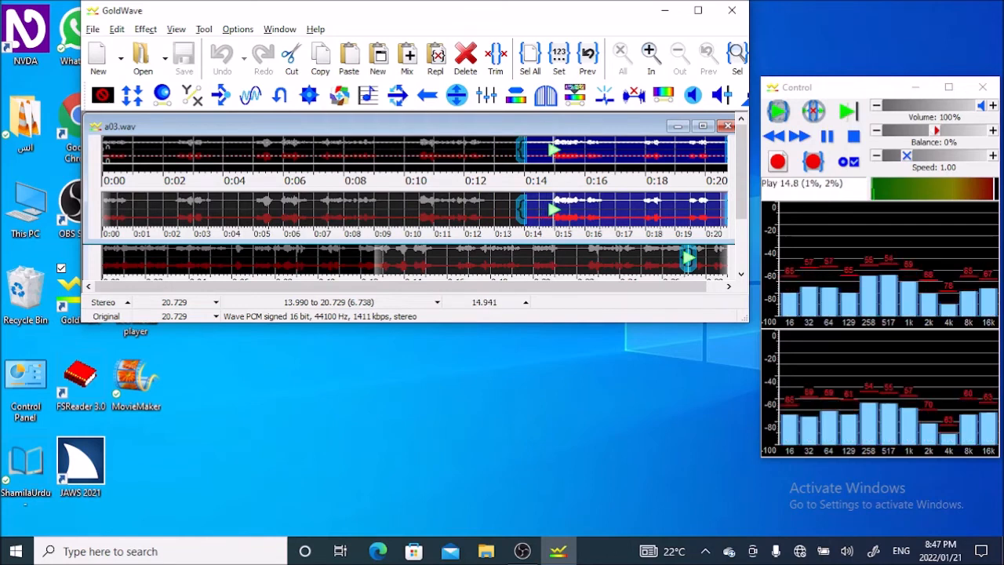
pyautogui.press('space')
pyautogui.press('[')
pyautogui.press('space')
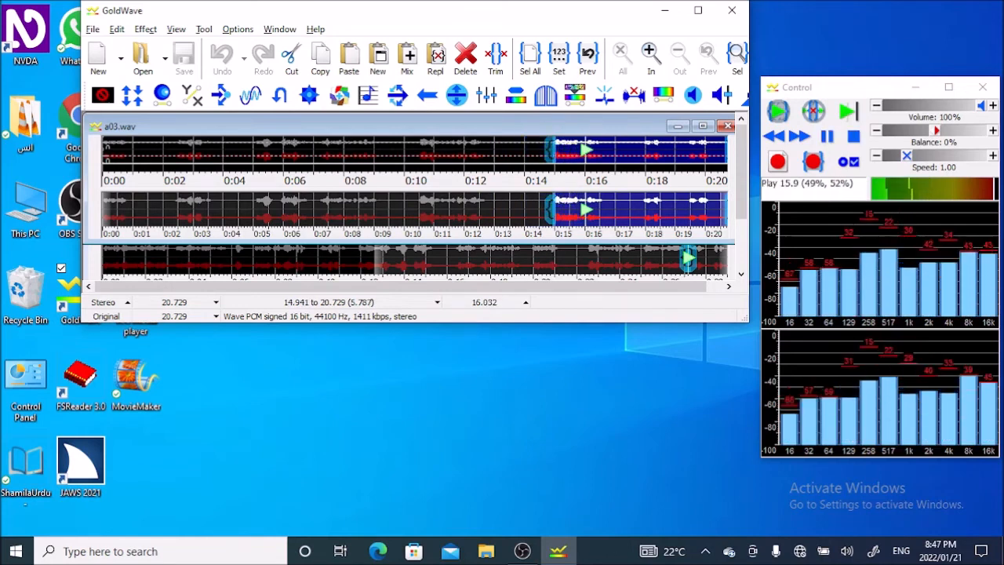
pyautogui.press(']')
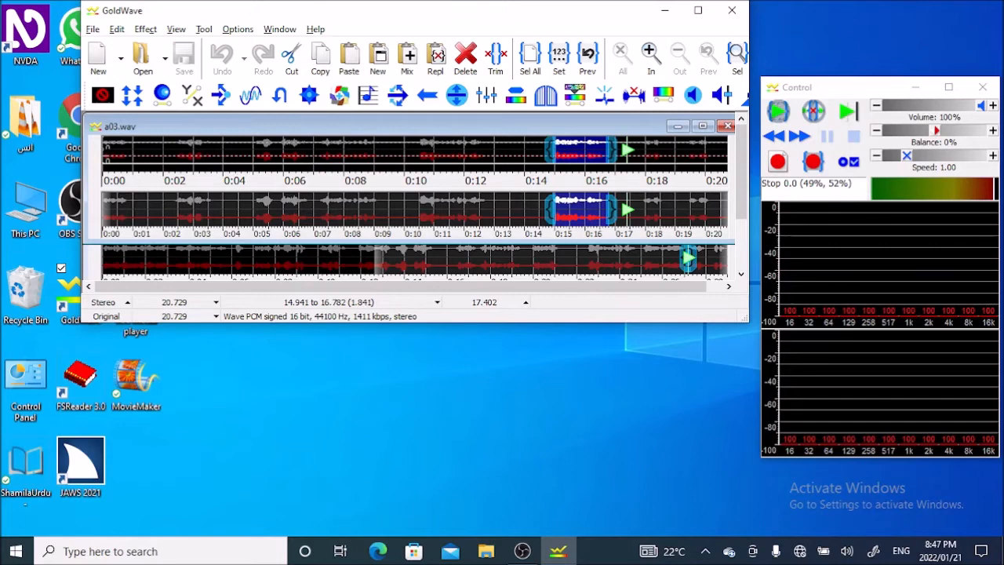
# - Paste the copied passage into a02.wav at 27.173 seconds, then play on and set both selection markers at 30.144 seconds
pyautogui.hotkey('ctrl', 'Tab')
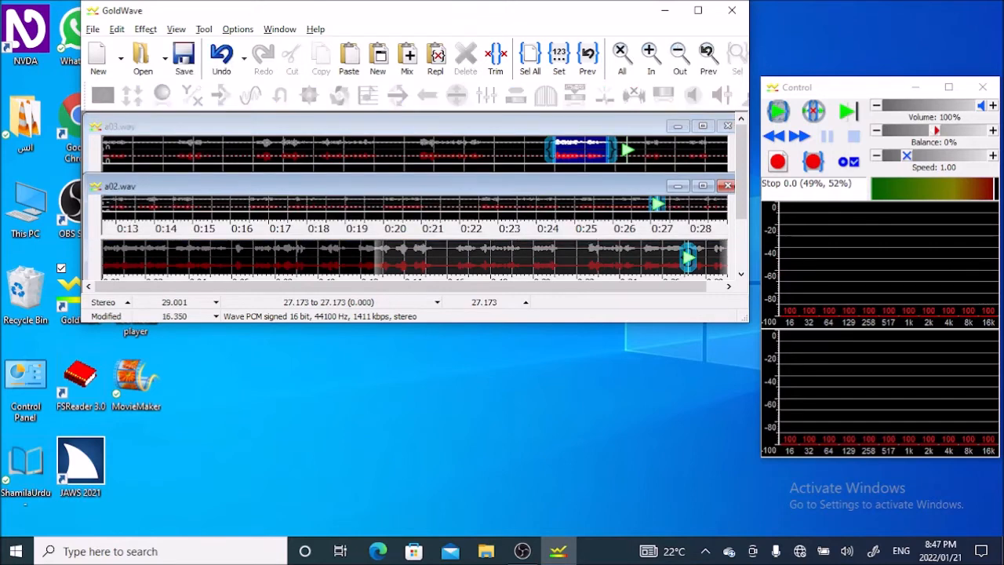
pyautogui.hotkey('ctrl', 'v')
pyautogui.press('space')
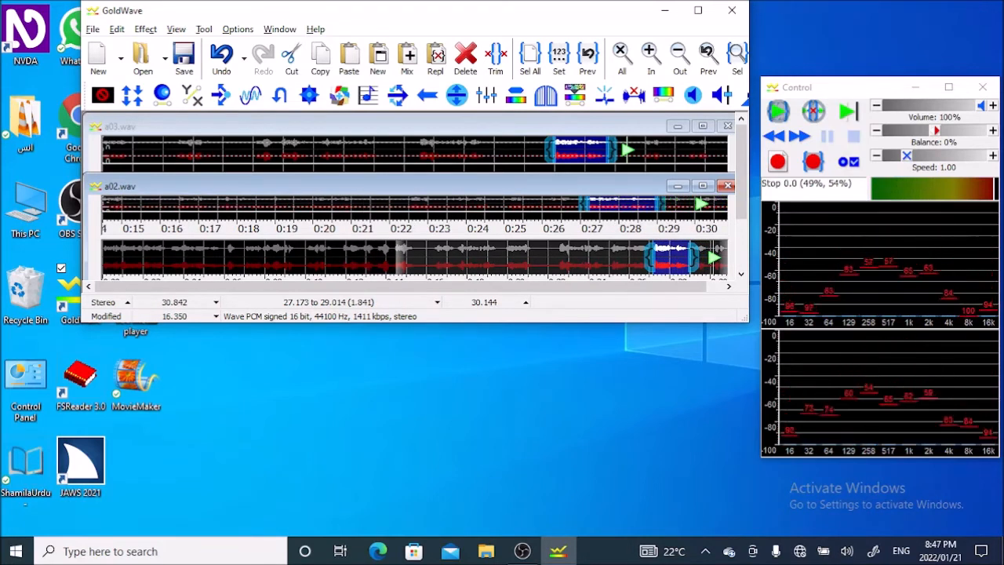
pyautogui.press('[')
pyautogui.press(']')
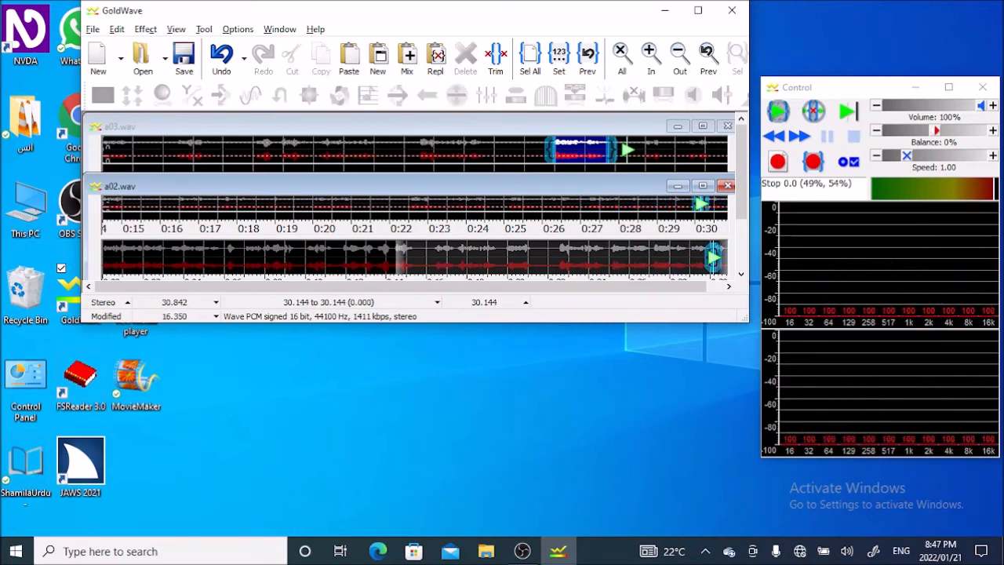
# - Play on in a03.wav, select the short passage from 17.835 to 18.496 seconds and copy it
pyautogui.hotkey('ctrl', 'Tab')
pyautogui.hotkey('ctrl', 'Tab')
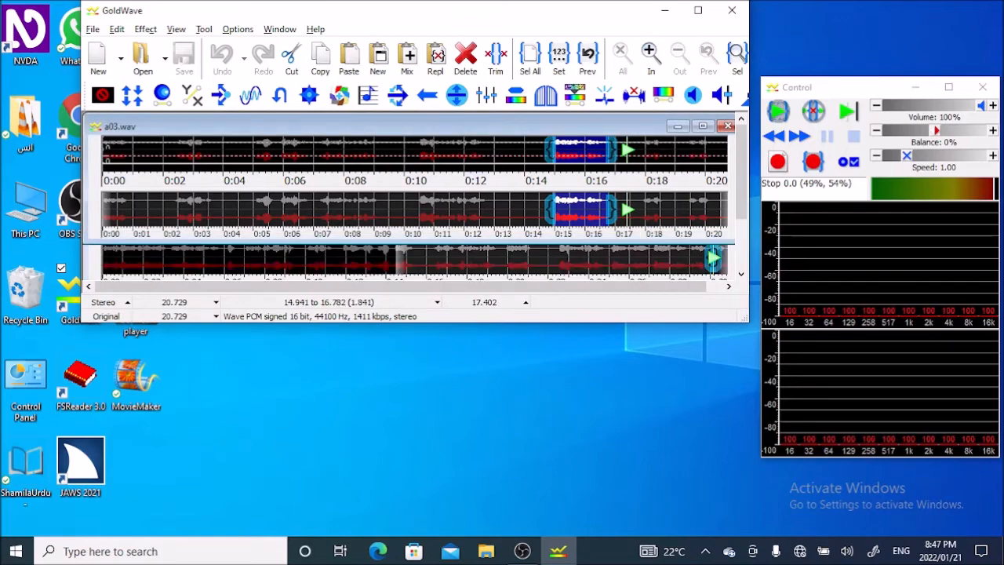
pyautogui.press('space')
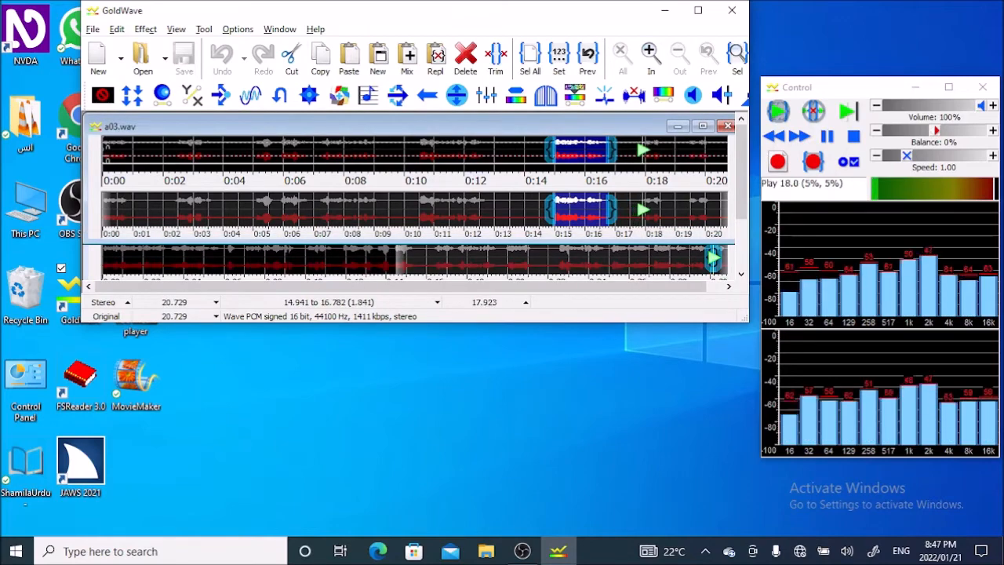
pyautogui.hotkey('ctrl', 'Tab')
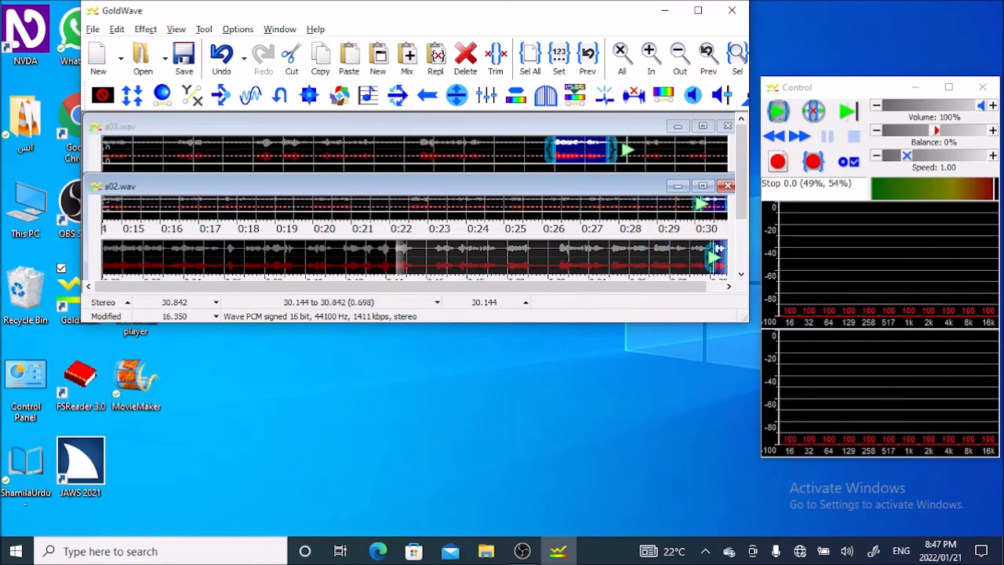
pyautogui.hotkey('ctrl', 'Tab')
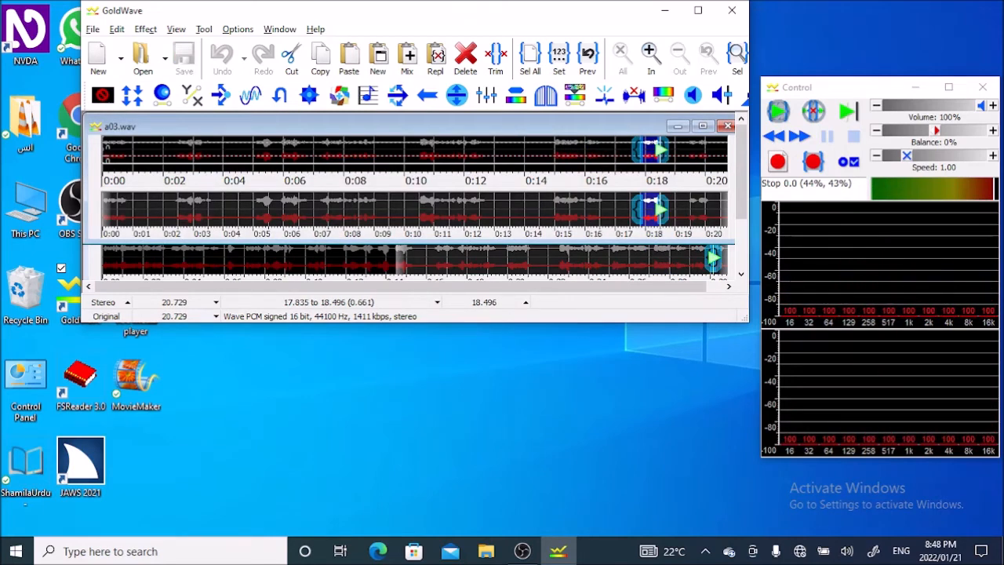
# - Insert the copied passage into a02.wav at 30.144 seconds, then play to the end and set both selection markers at 31.503 seconds
pyautogui.hotkey('ctrl', 'Tab')
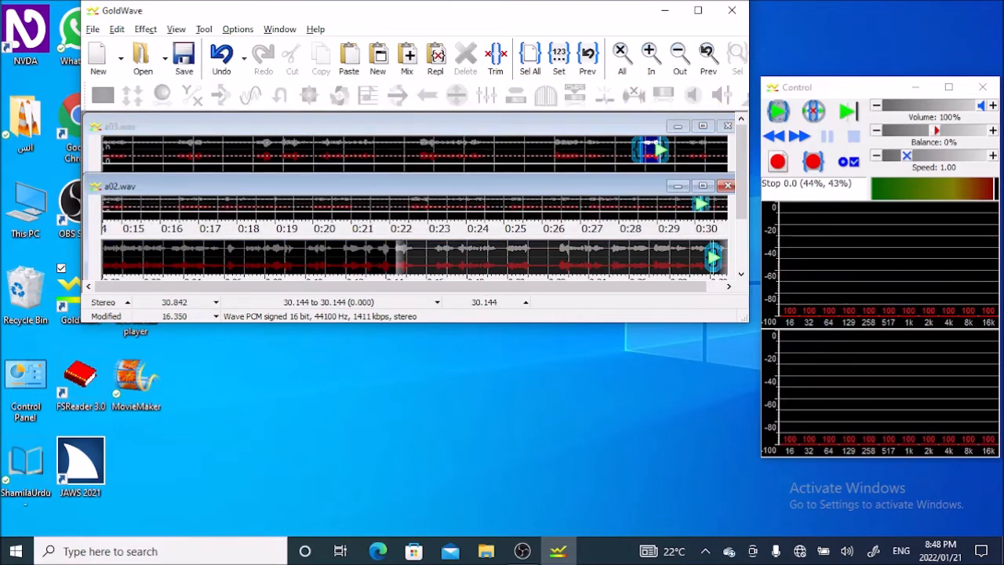
pyautogui.hotkey('ctrl', 'v')
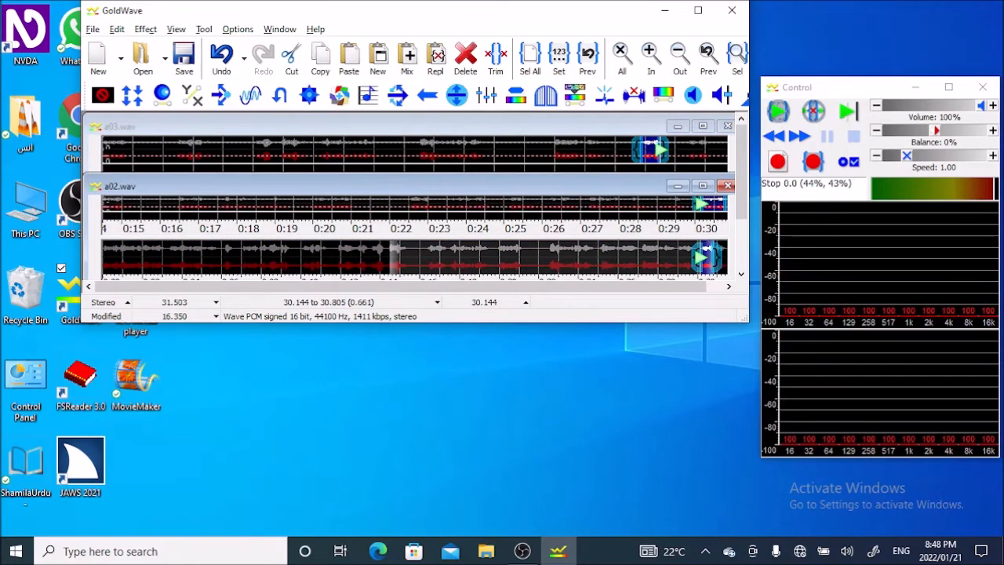
pyautogui.press('space')
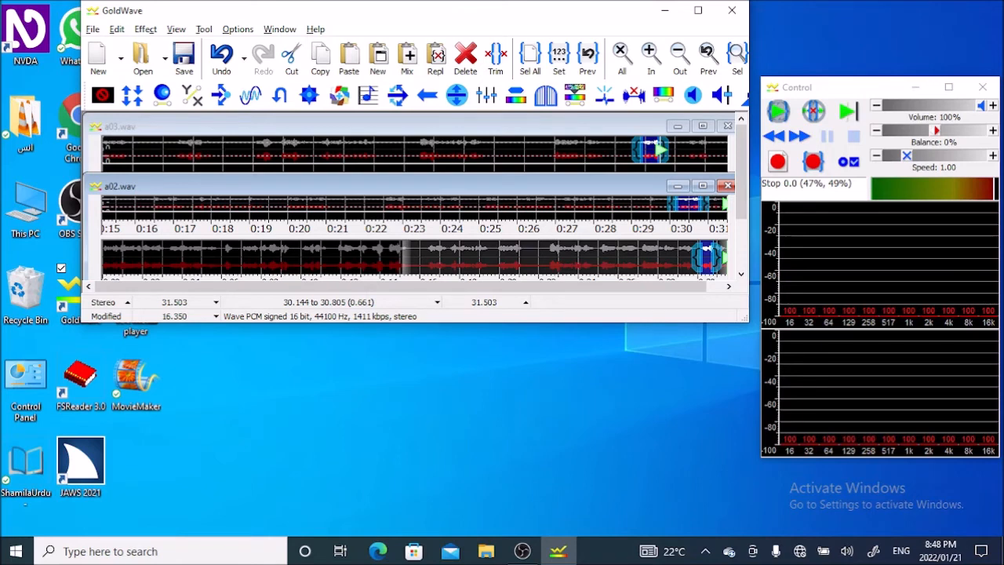
pyautogui.press('[')
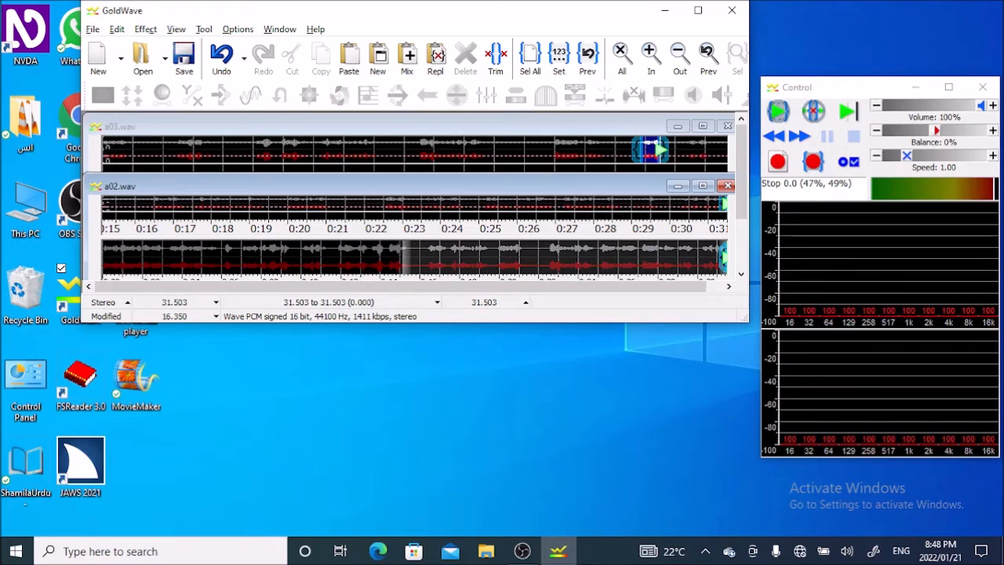
# - Go back to a03.wav, mark the last passage from 19.277 to 20.337 seconds during playback and copy it
pyautogui.hotkey('ctrl', 'Tab')
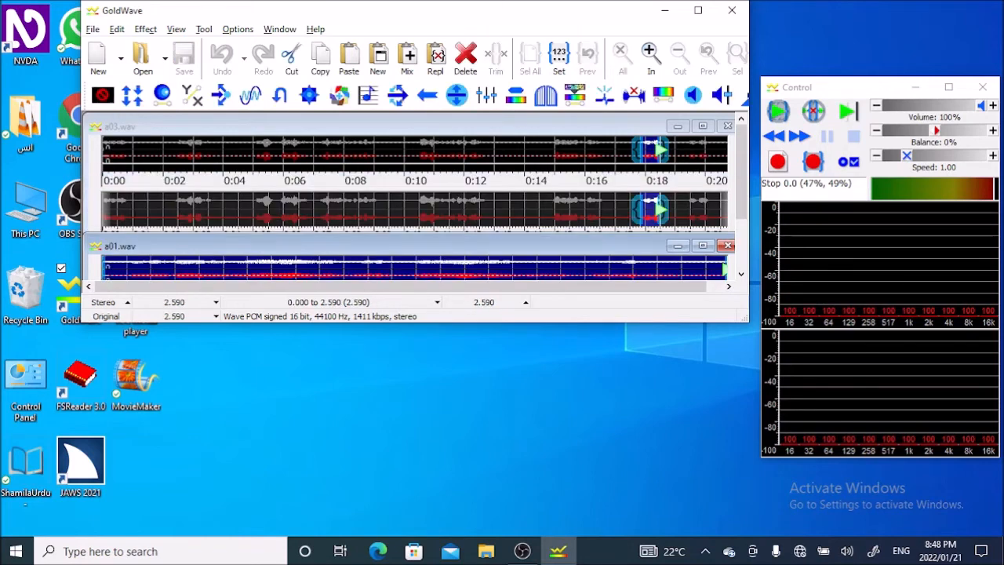
pyautogui.hotkey('ctrl', 'Tab')
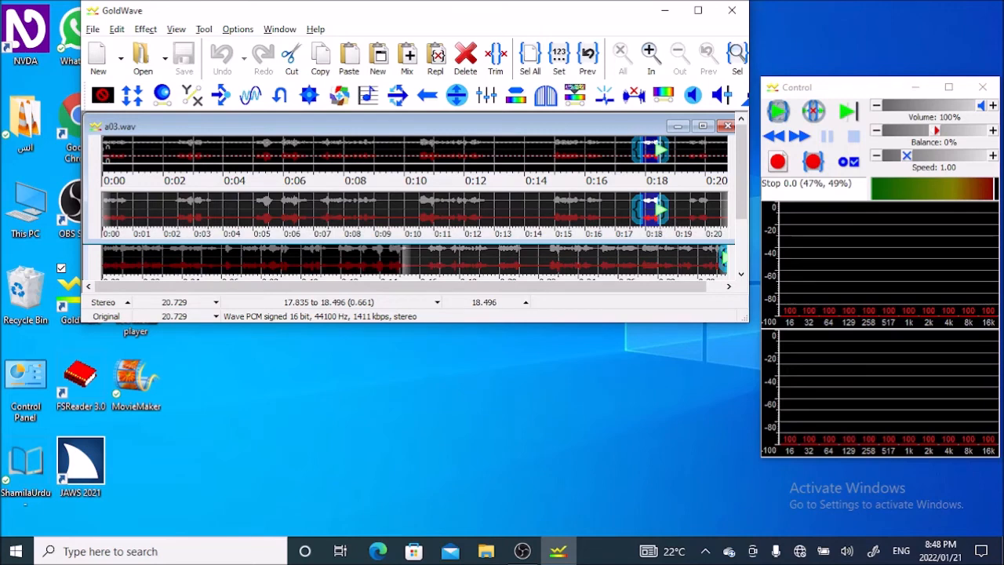
pyautogui.press('space')
pyautogui.press('space')
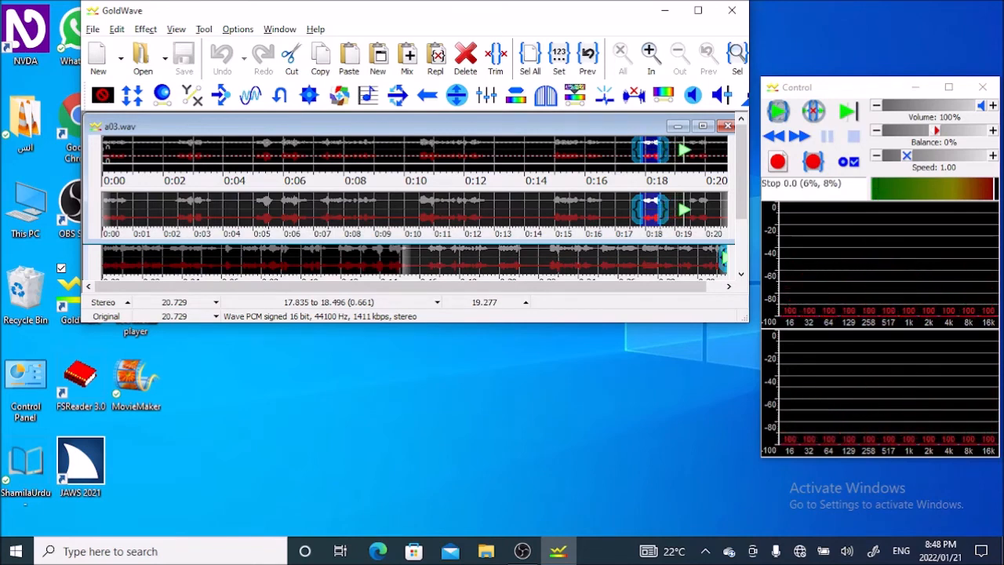
pyautogui.press('[')
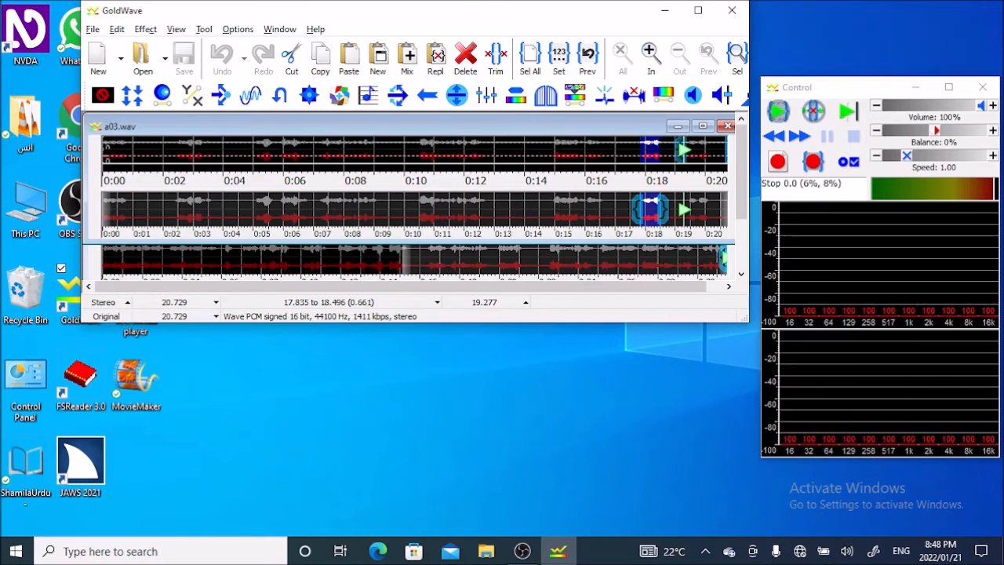
pyautogui.press('space')
pyautogui.press(']')
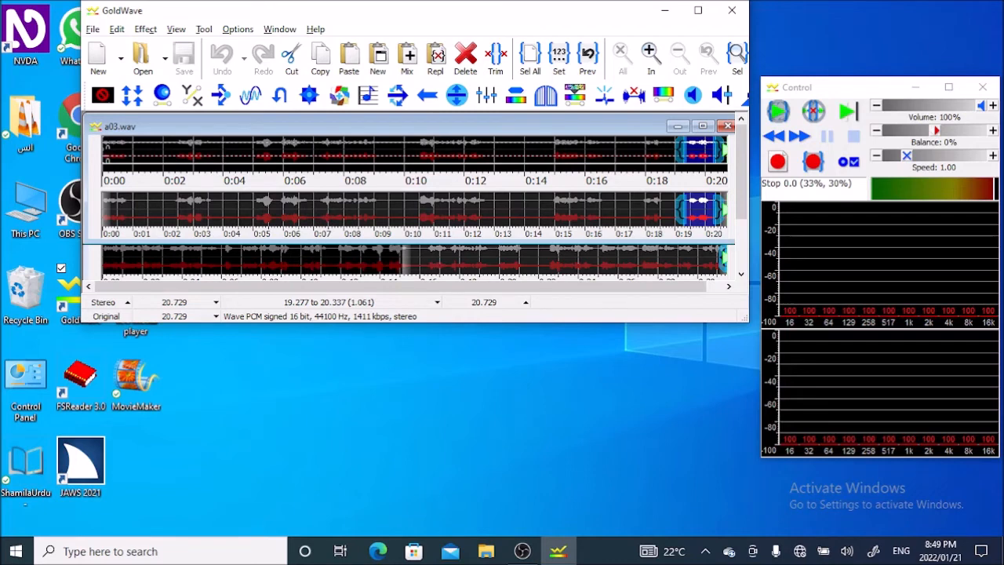
# - Append the copied last passage to the end of a02.wav at 31.503 seconds
pyautogui.hotkey('ctrl', 'Tab')
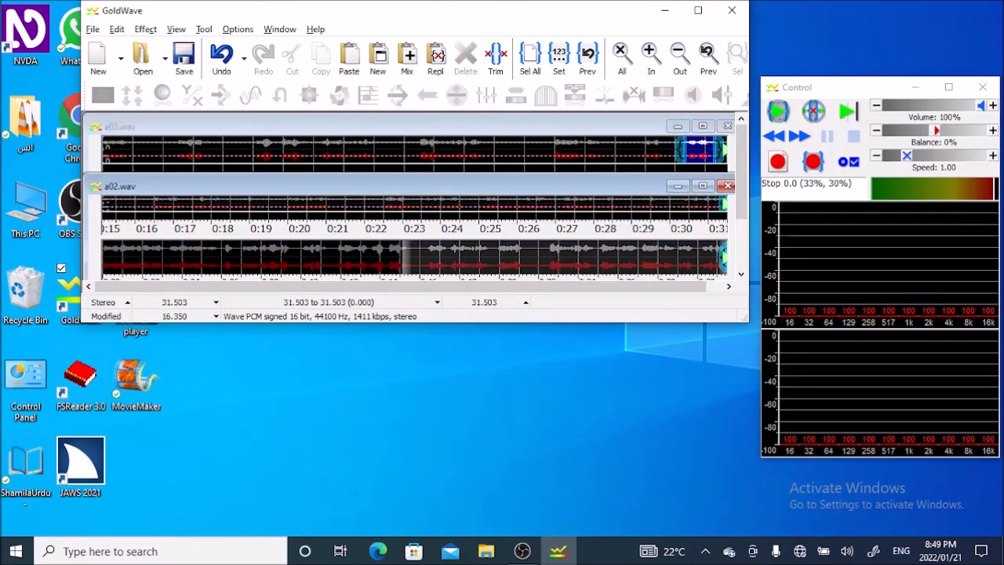
pyautogui.hotkey('shift', 'End')
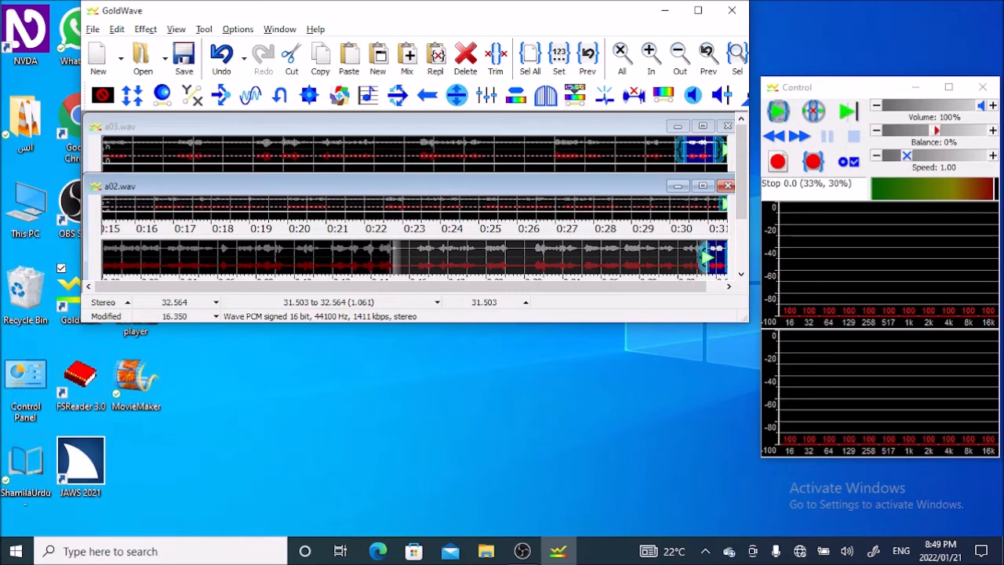
# - Select all of a02.wav, play the combined recording from the start to check it and save the file
pyautogui.hotkey('ctrl', 'a')
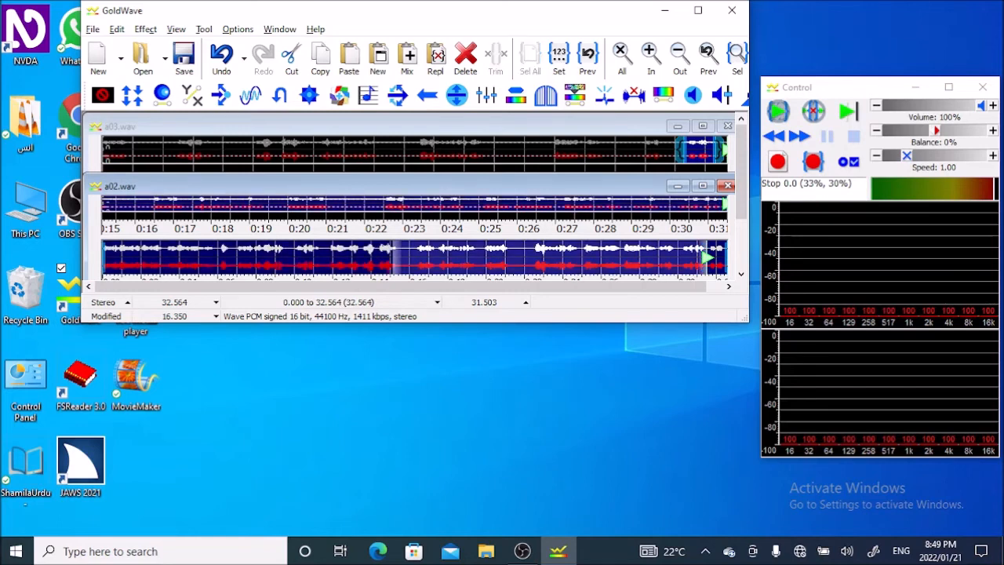
pyautogui.press('space')
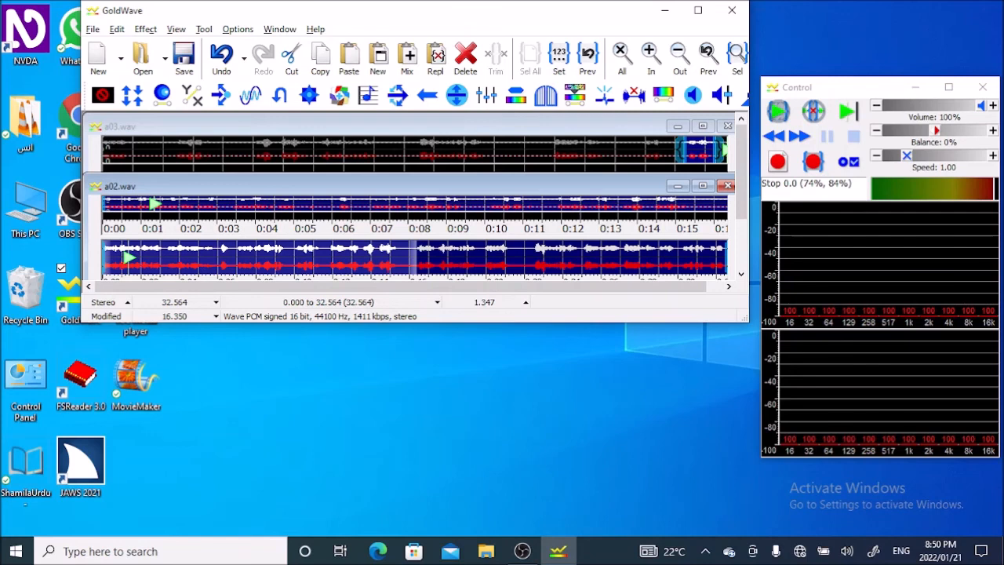
pyautogui.hotkey('ctrl', 'z')
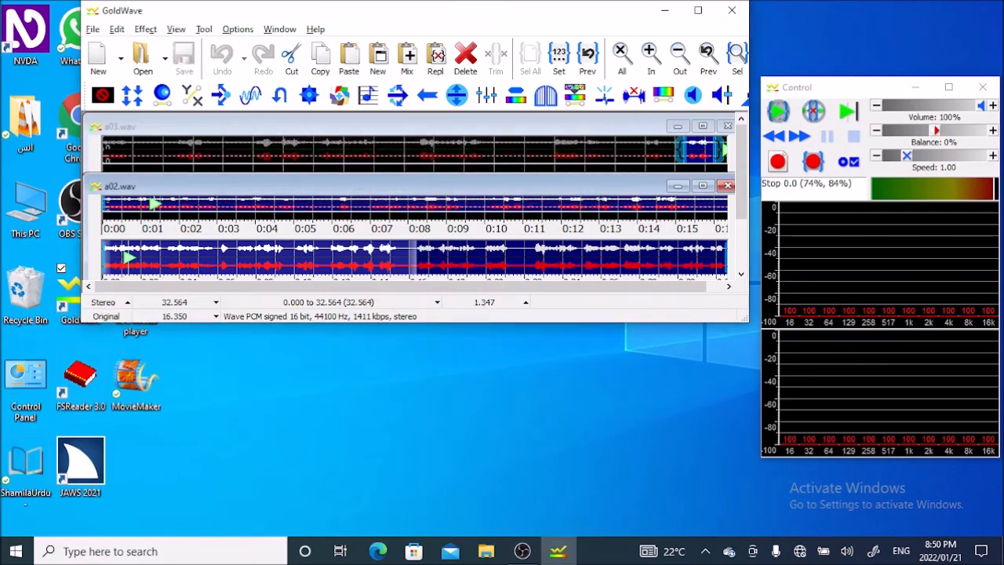